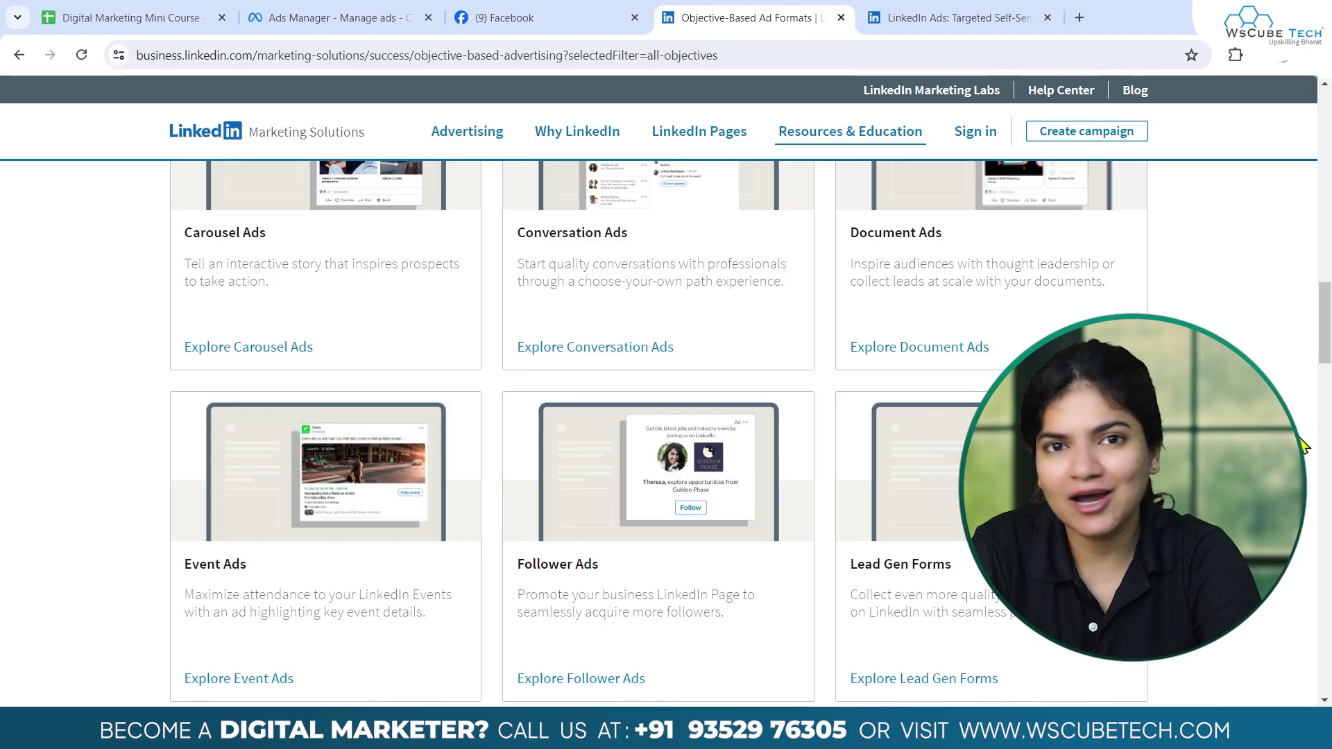
pyautogui.scroll(2, 1252, 624)
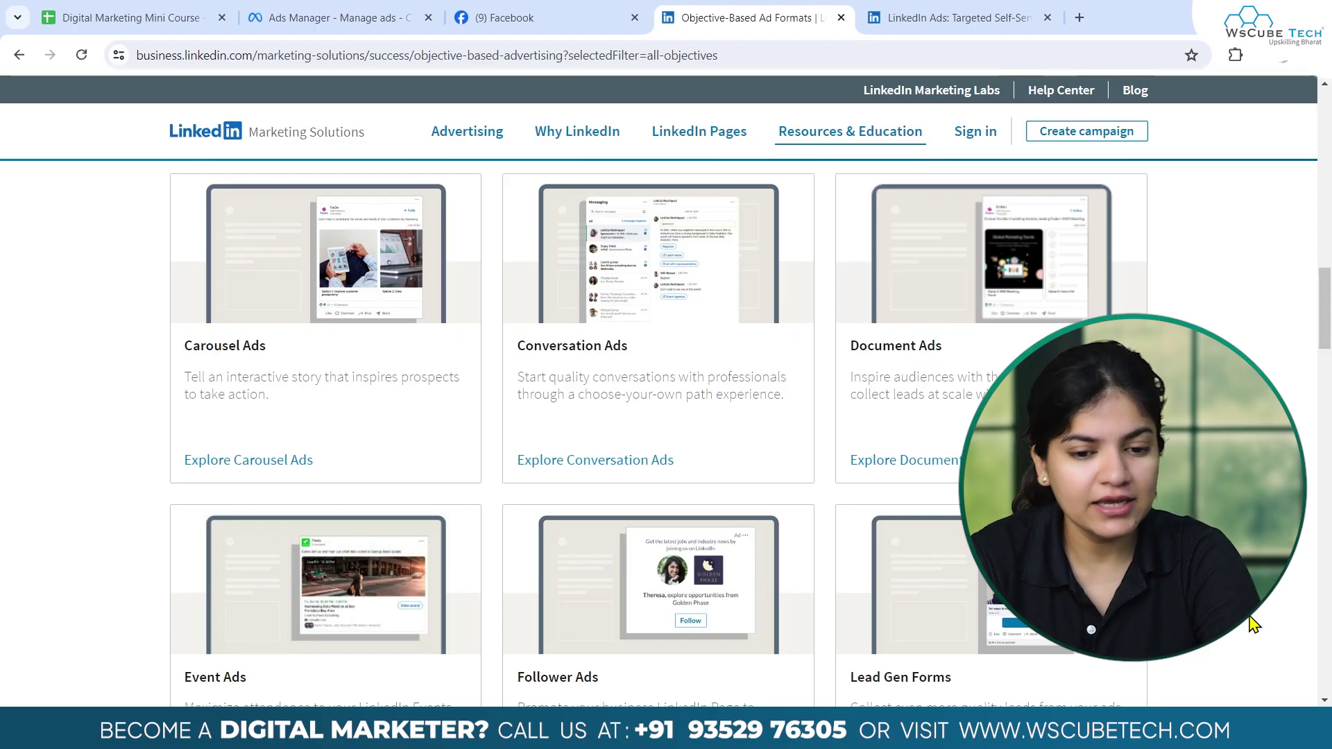
pyautogui.hotkey('alt', 'Left')
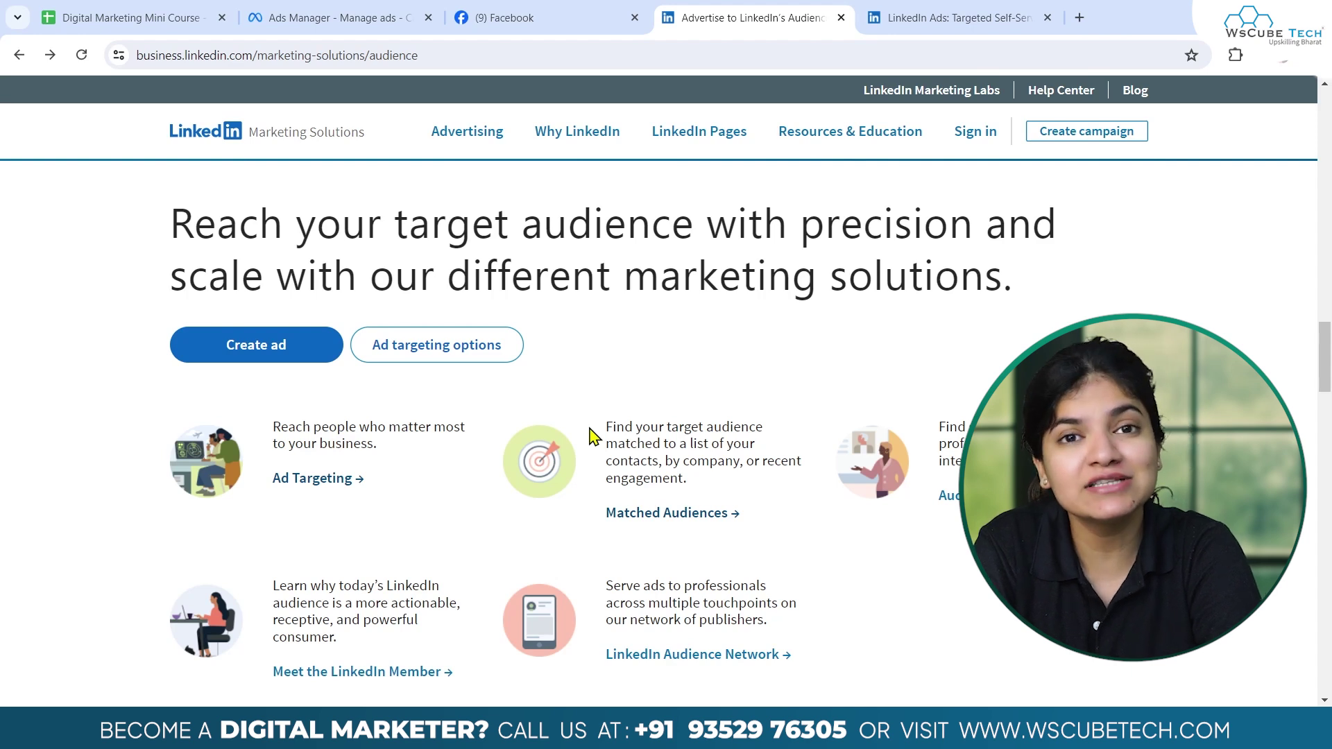
pyautogui.scroll(-1, 733, 414)
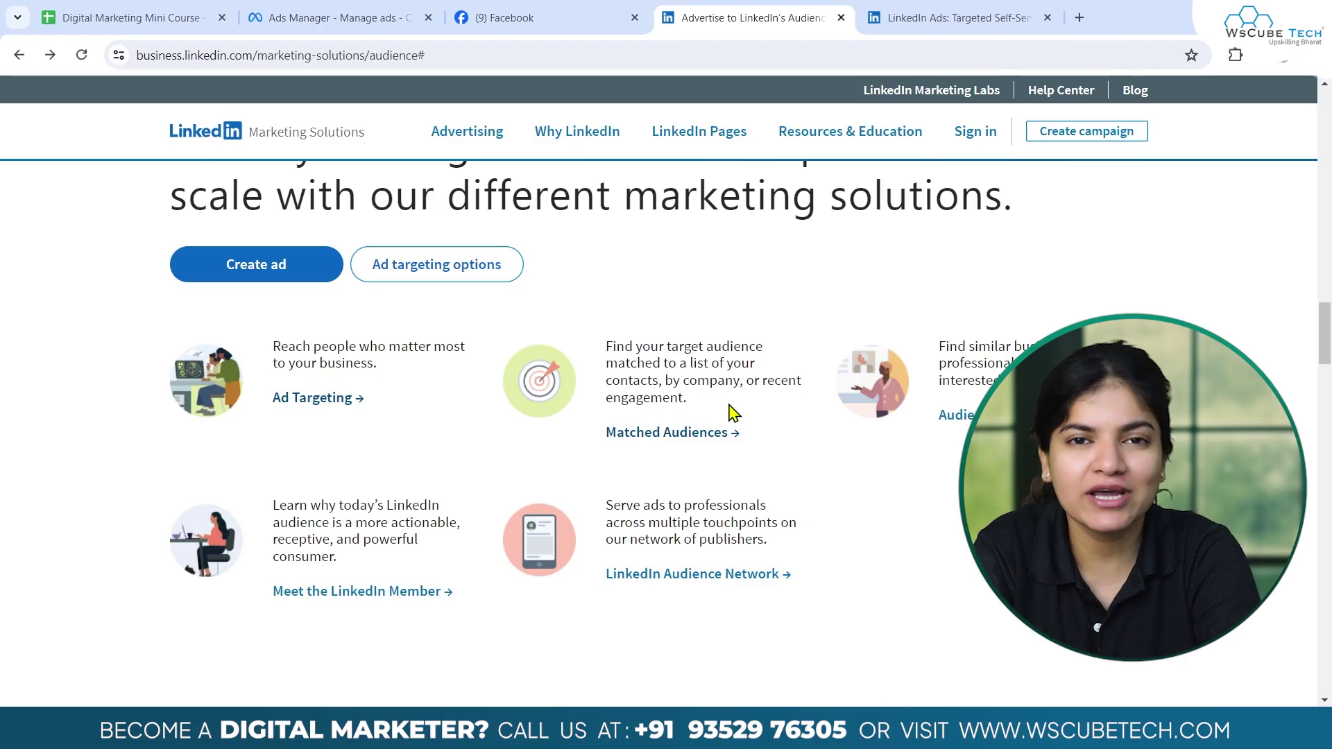
pyautogui.hotkey('alt', 'Right')
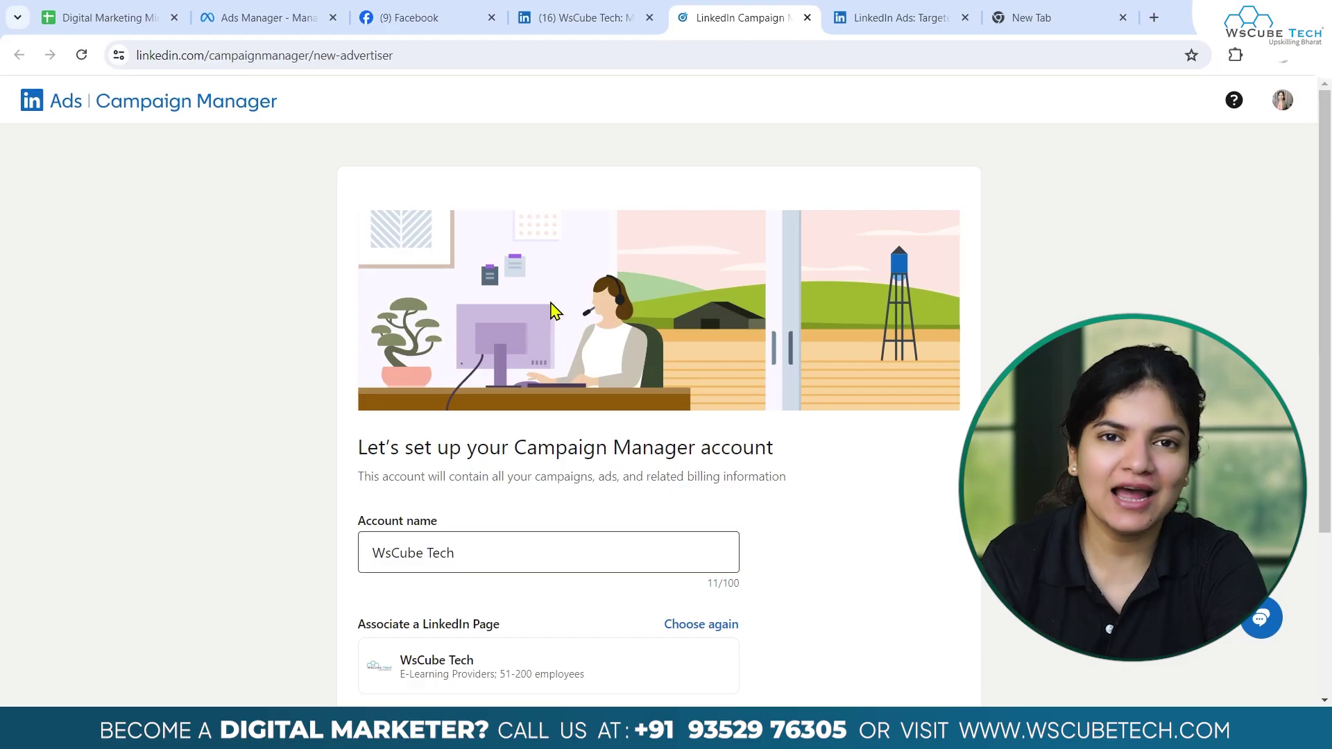
pyautogui.scroll(-3, 553, 310)
pyautogui.click(476, 345)
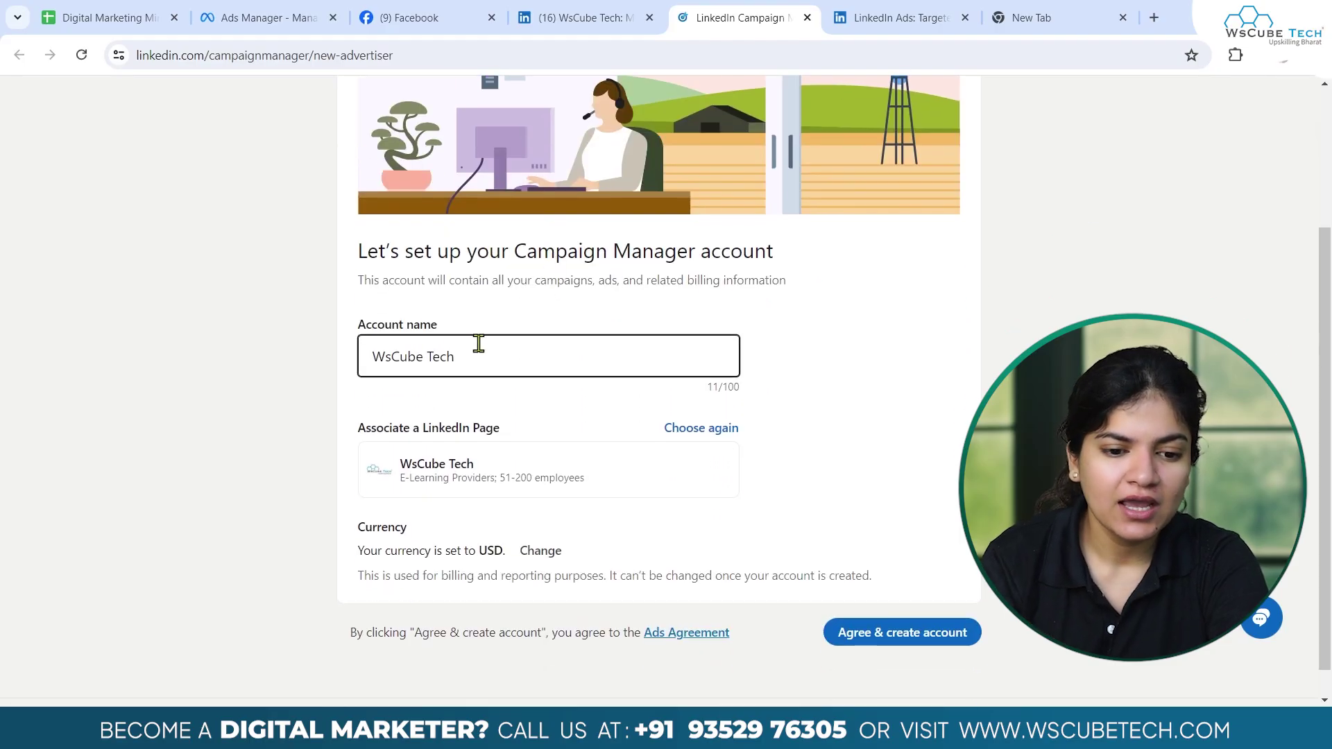
pyautogui.rightClick(343, 353)
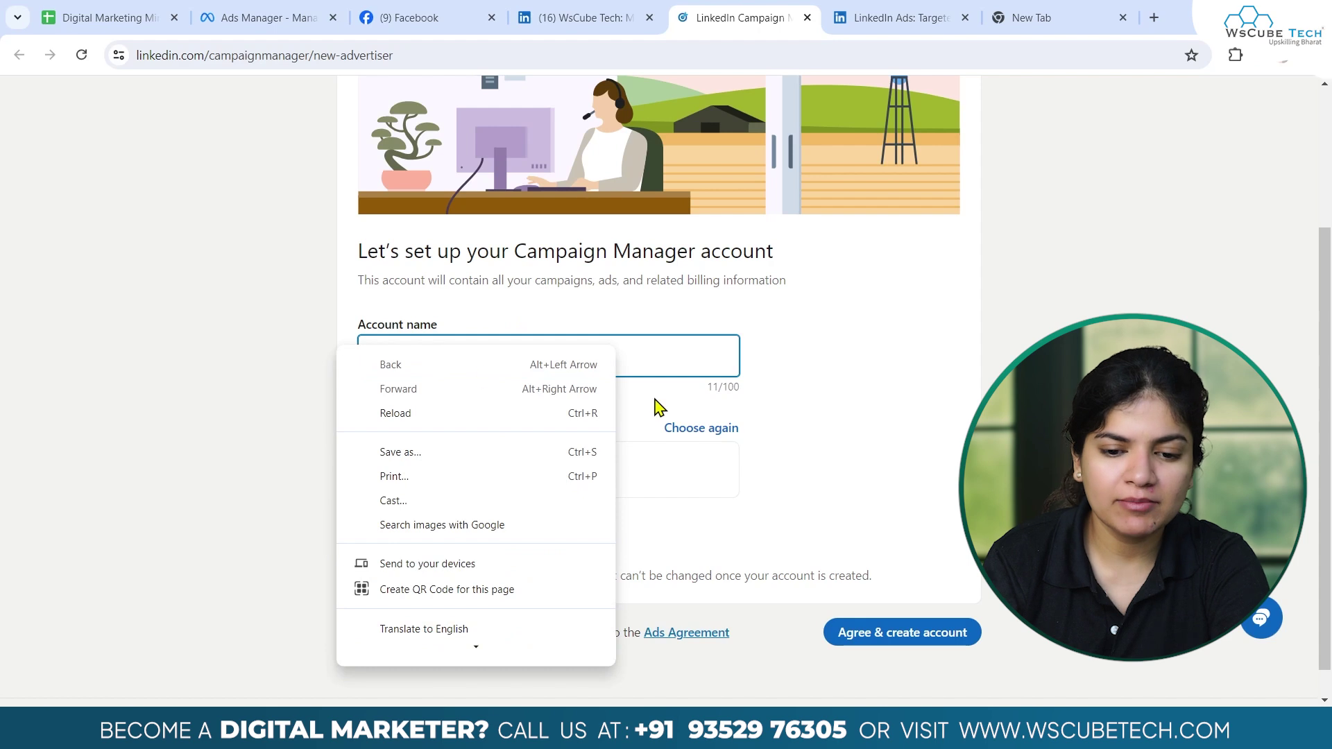
pyautogui.click(854, 447)
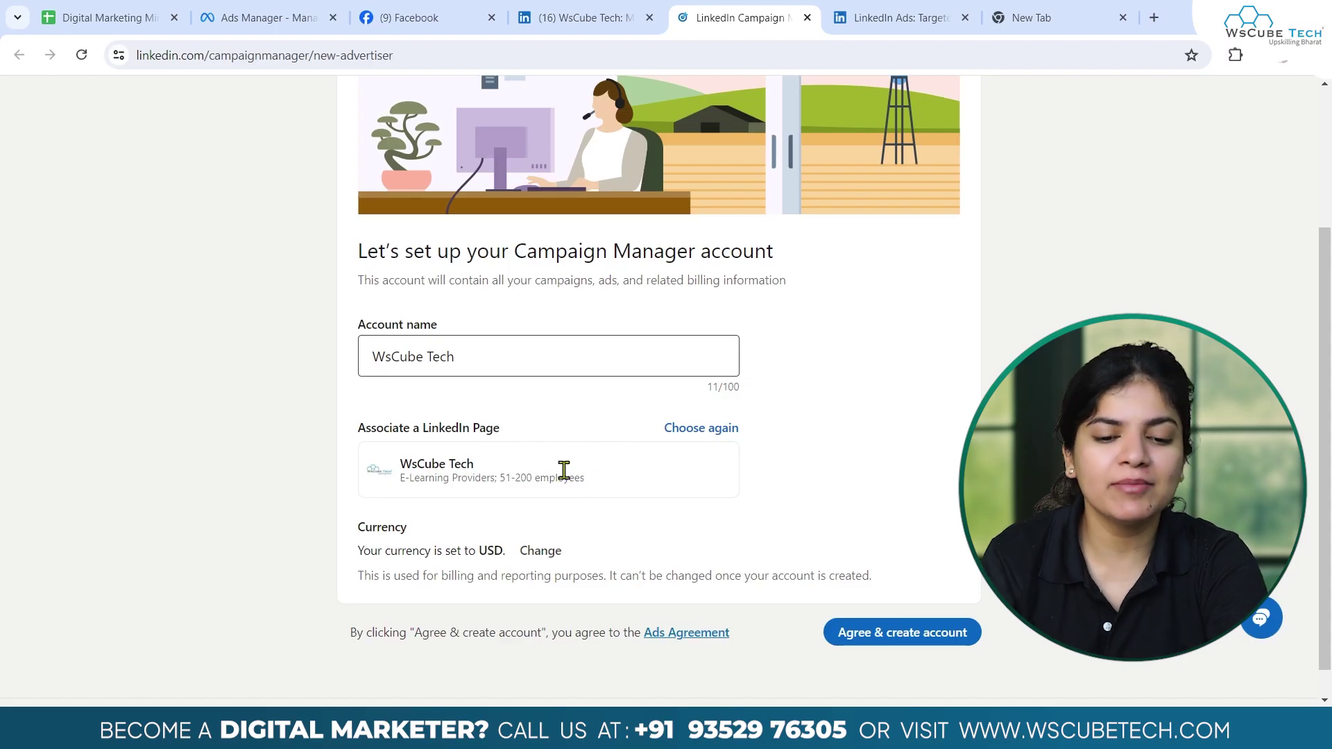
pyautogui.click(693, 429)
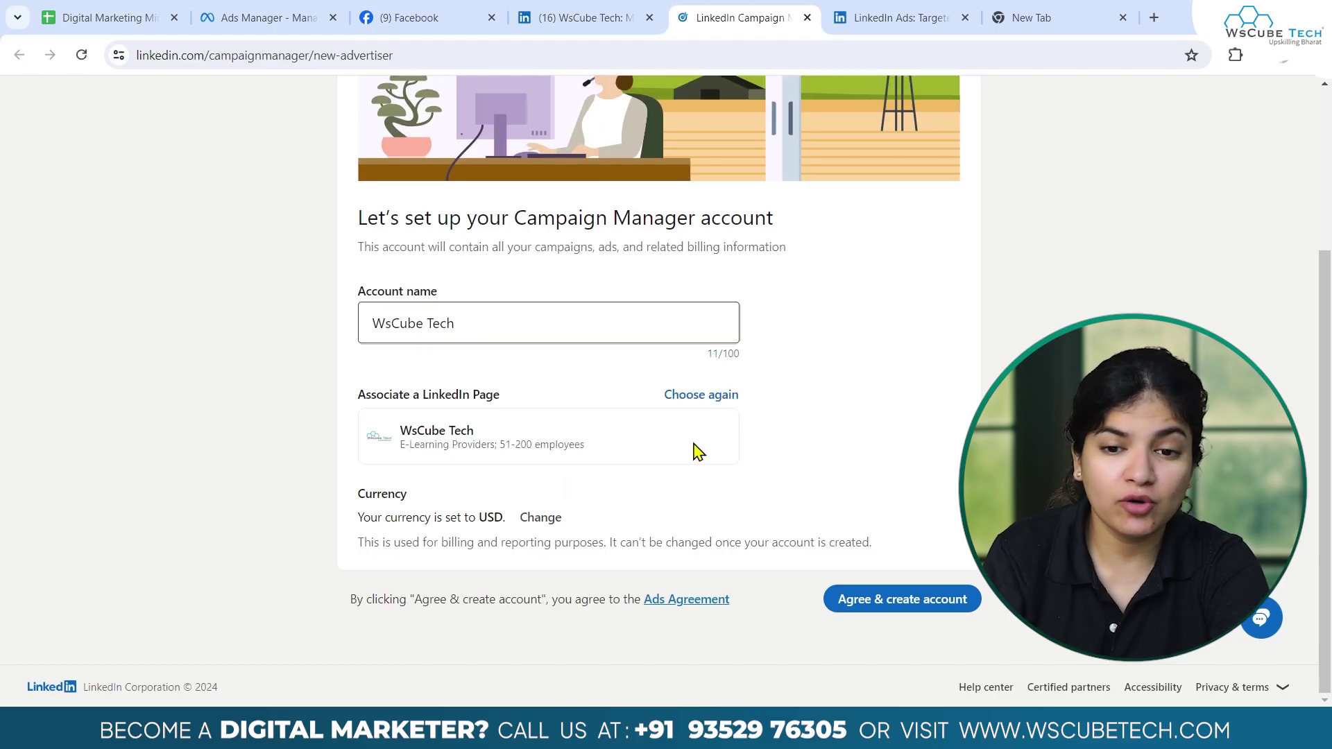
# - Change the advertising account's currency to INR and create the WsCube Tech Campaign Manager account
pyautogui.click(531, 526)
pyautogui.click(499, 550)
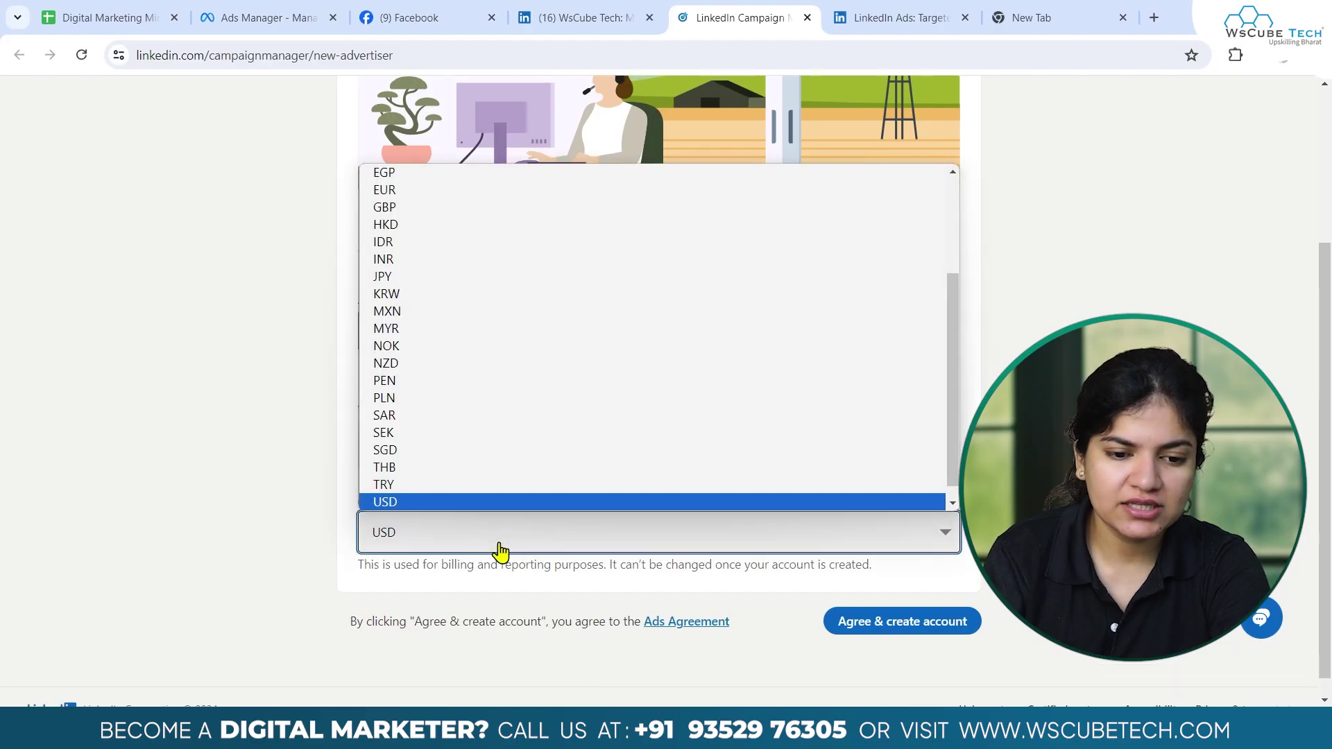
pyautogui.click(413, 261)
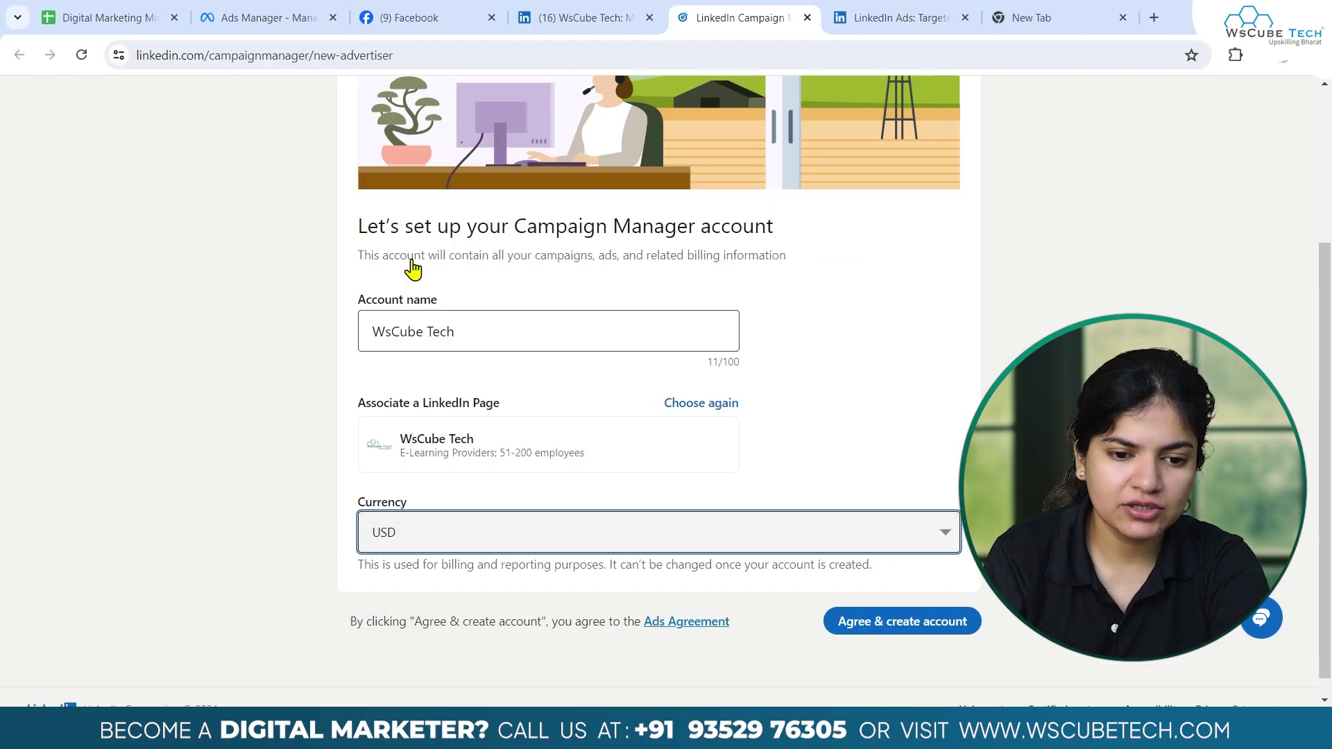
pyautogui.click(523, 529)
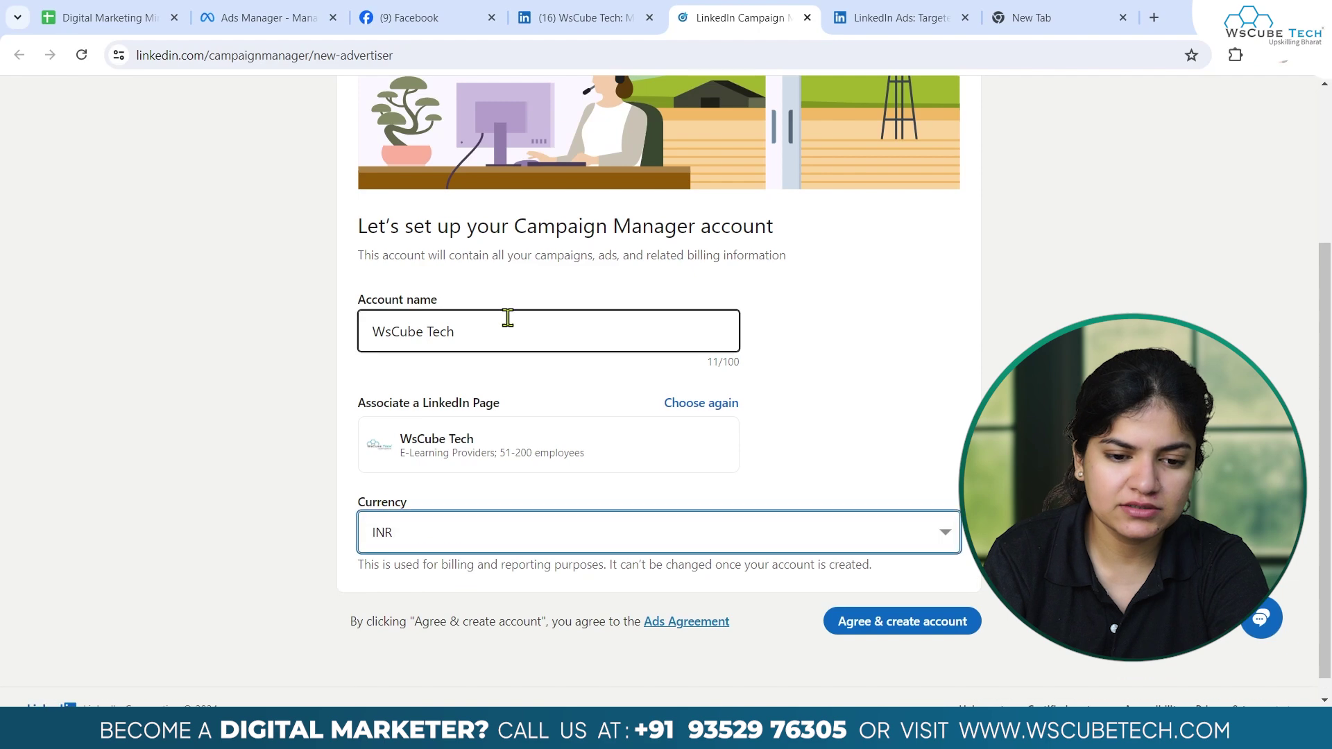
pyautogui.click(489, 536)
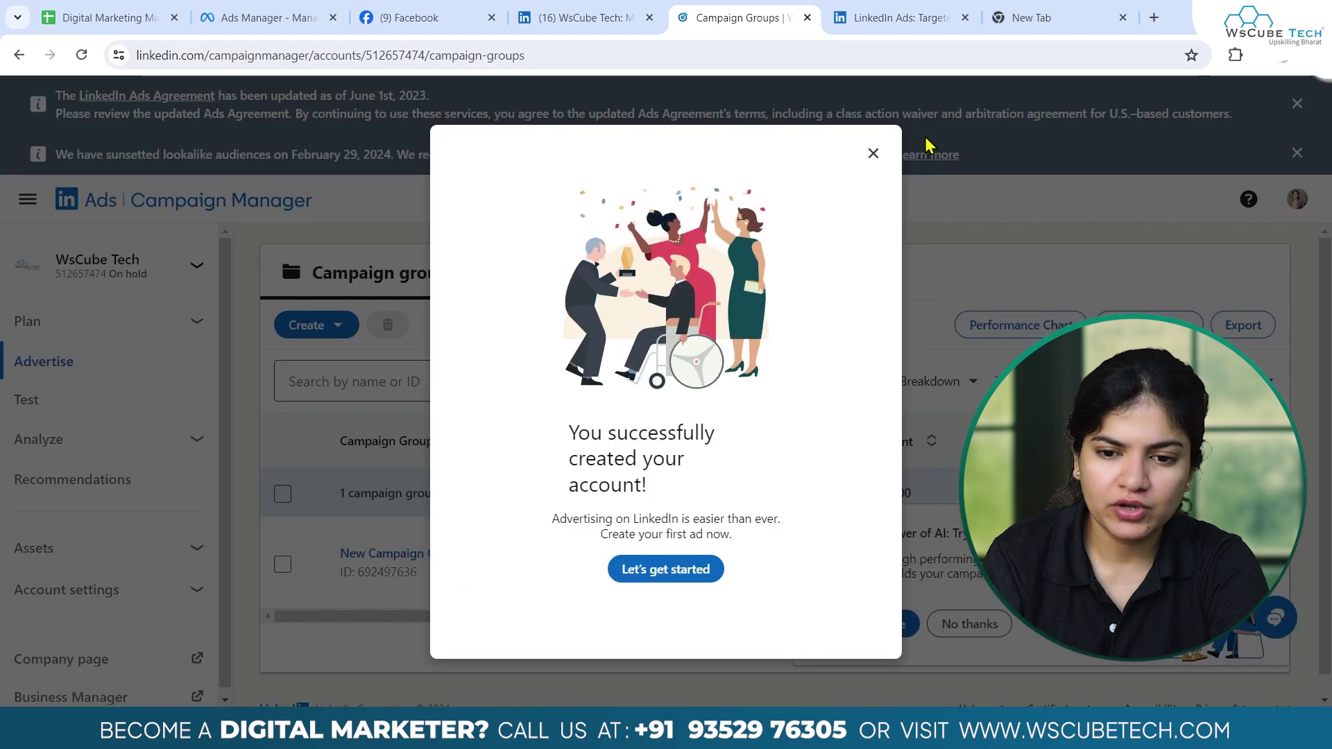
# - Start creating the first ad and examine the available campaign objectives for awareness, consideration and conversion
pyautogui.click(666, 576)
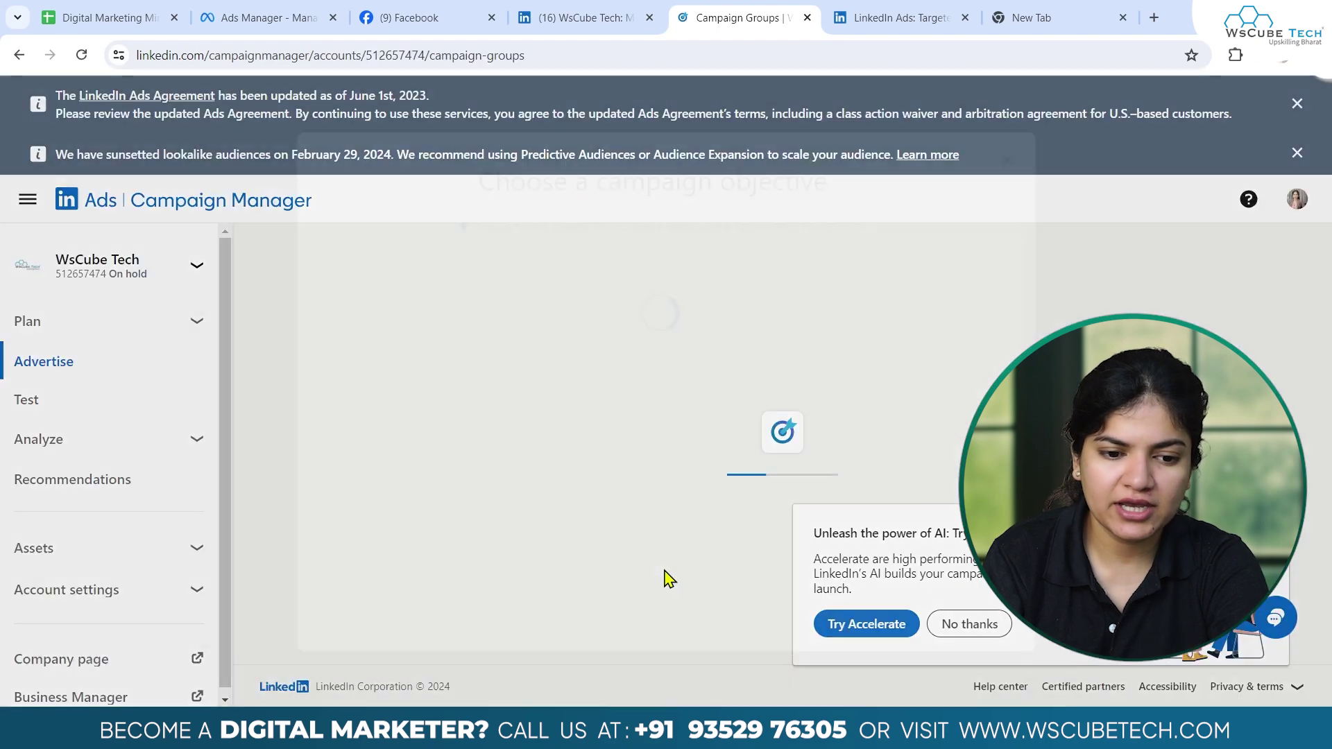
pyautogui.scroll(1, 686, 338)
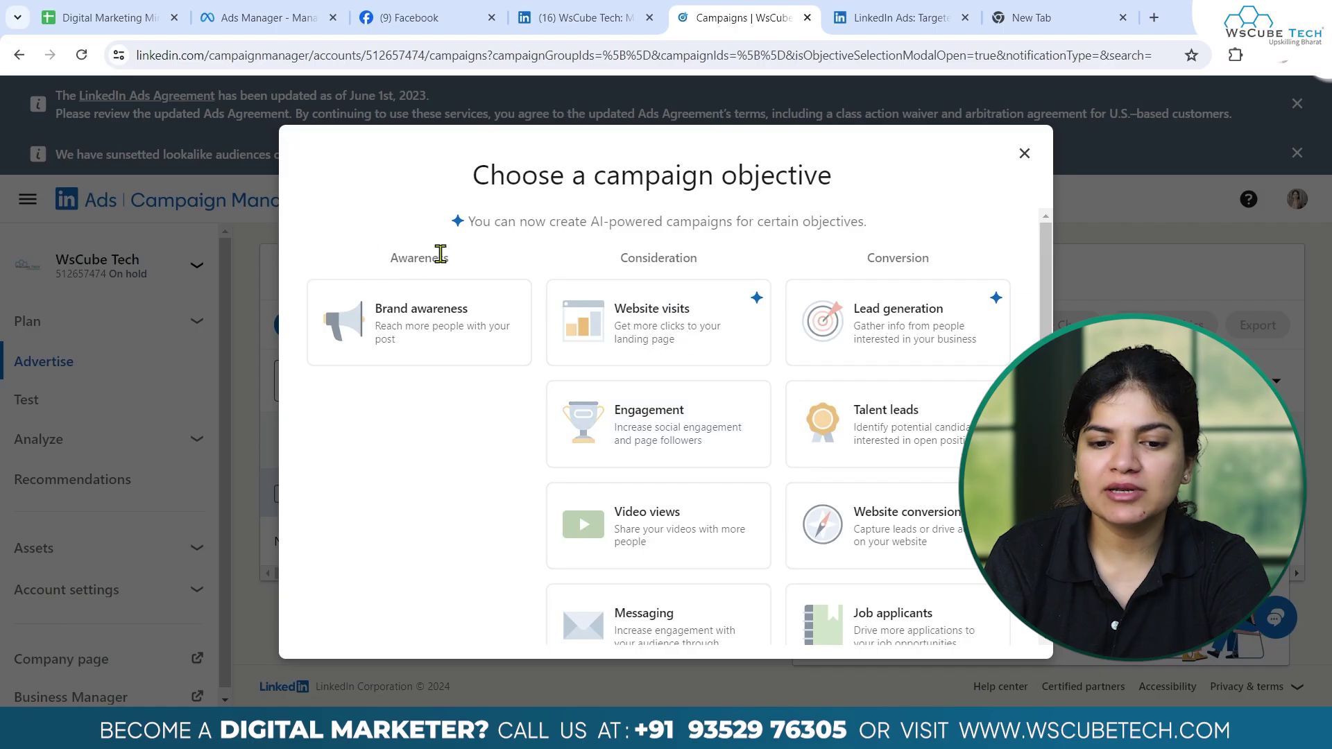
pyautogui.scroll(-1, 666, 573)
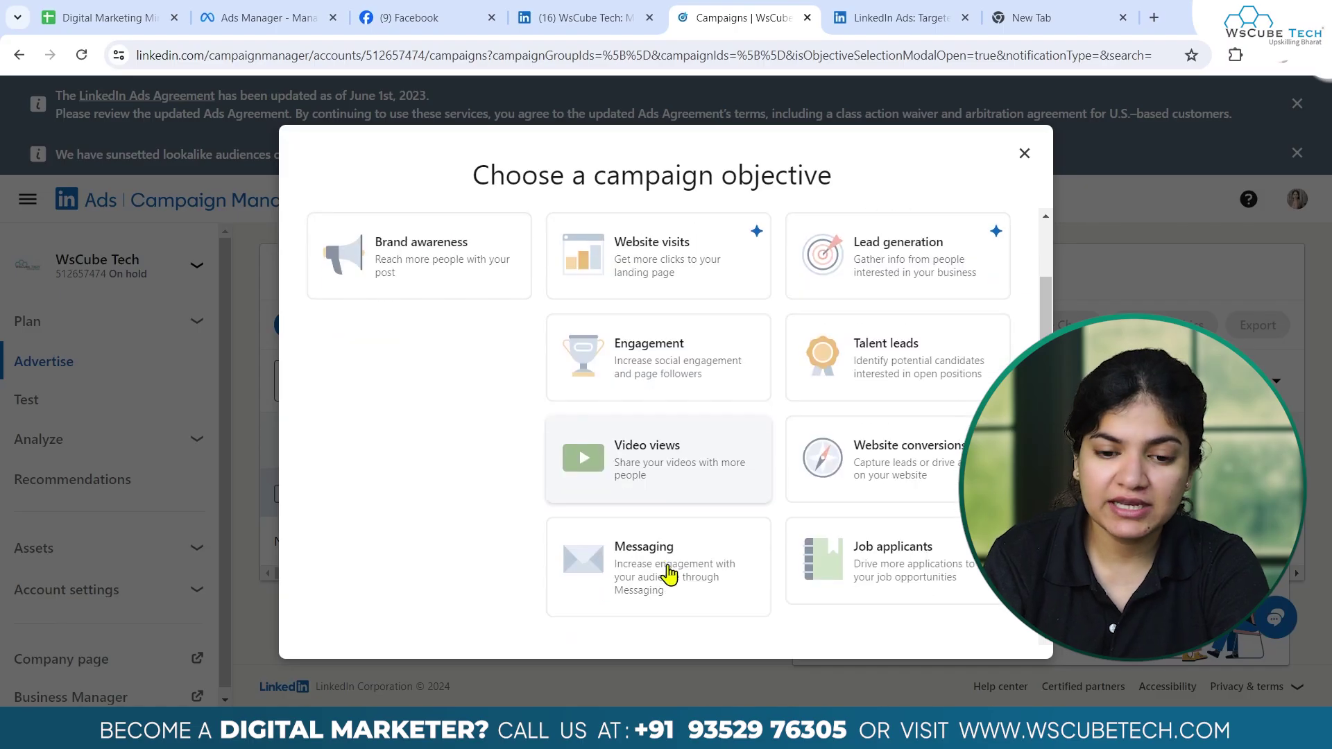
pyautogui.scroll(1, 624, 367)
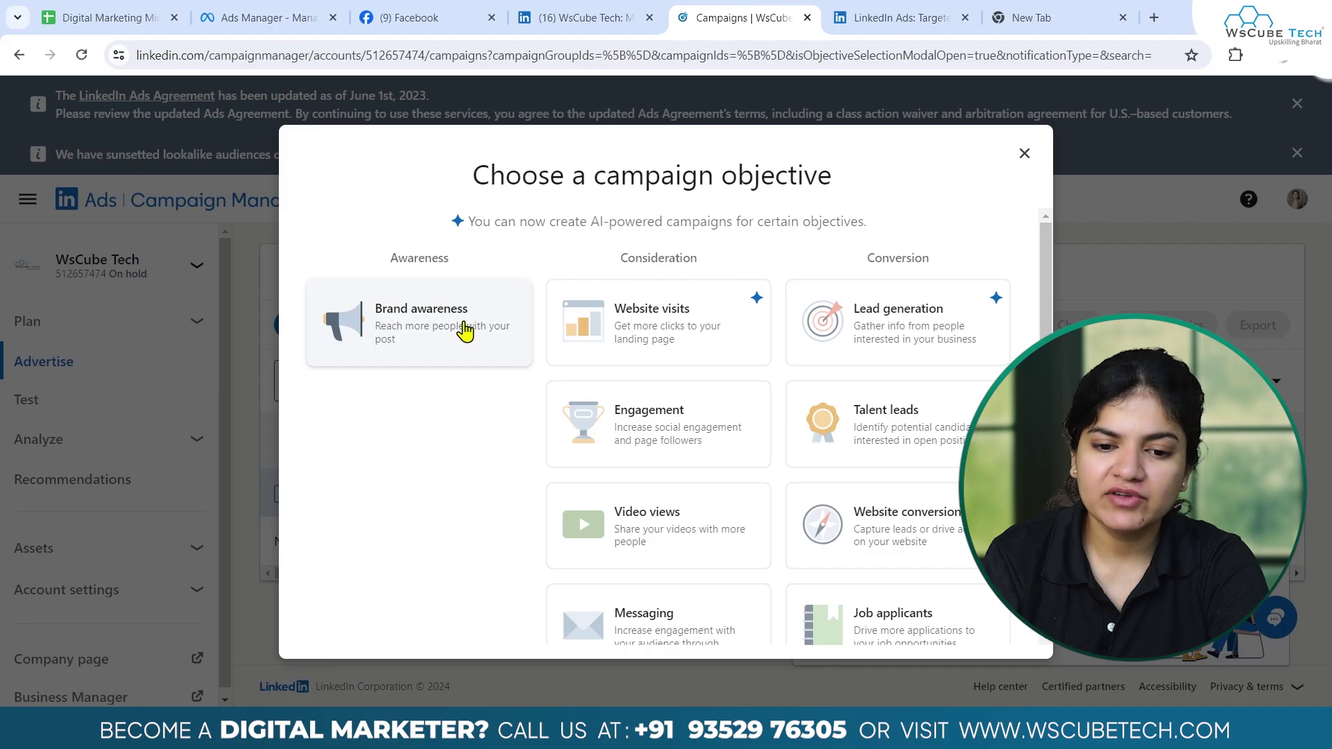
pyautogui.scroll(-1, 465, 332)
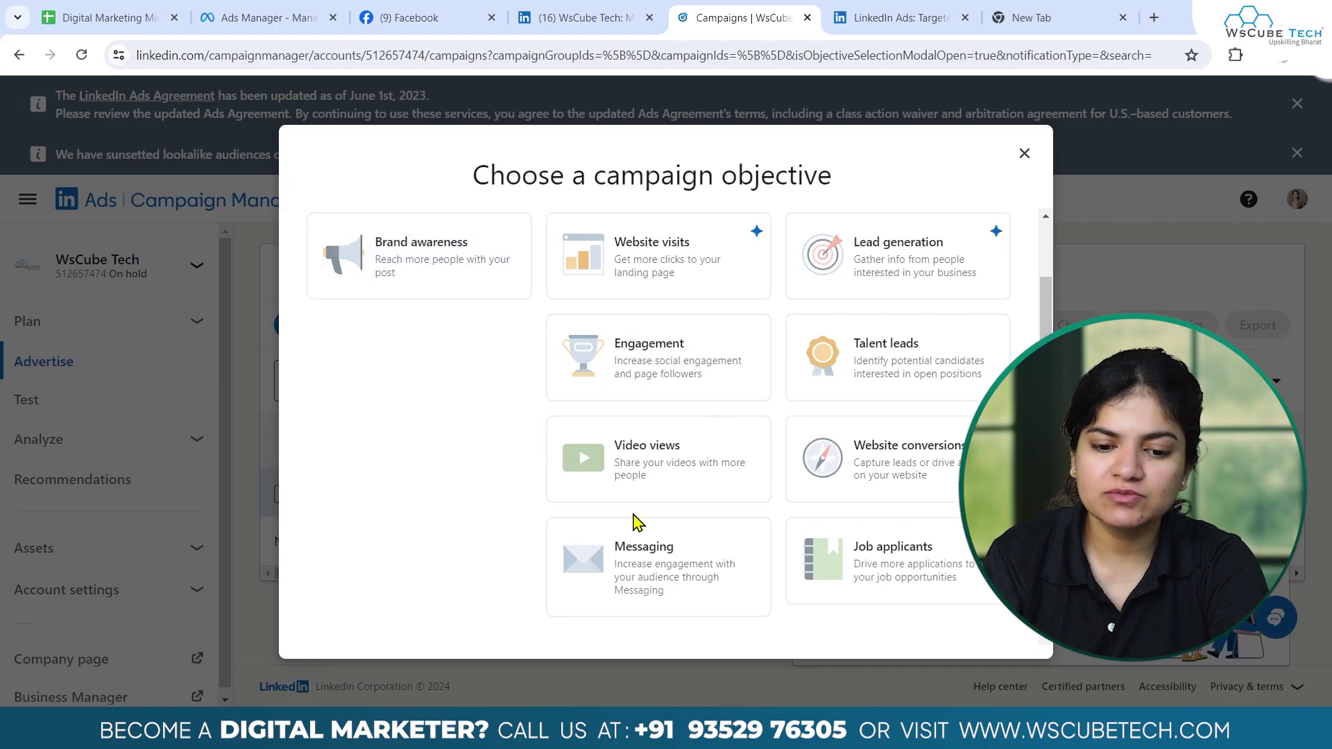
pyautogui.scroll(1, 818, 453)
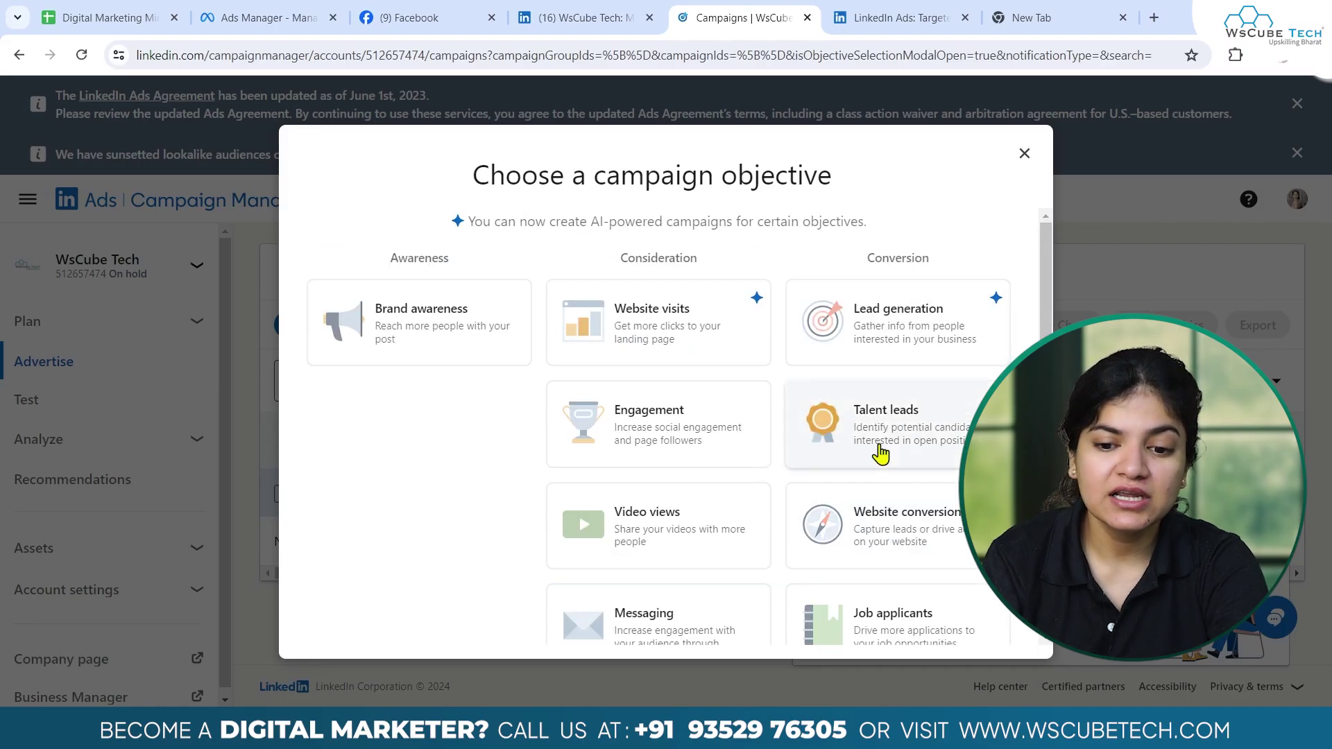
pyautogui.scroll(-1, 882, 455)
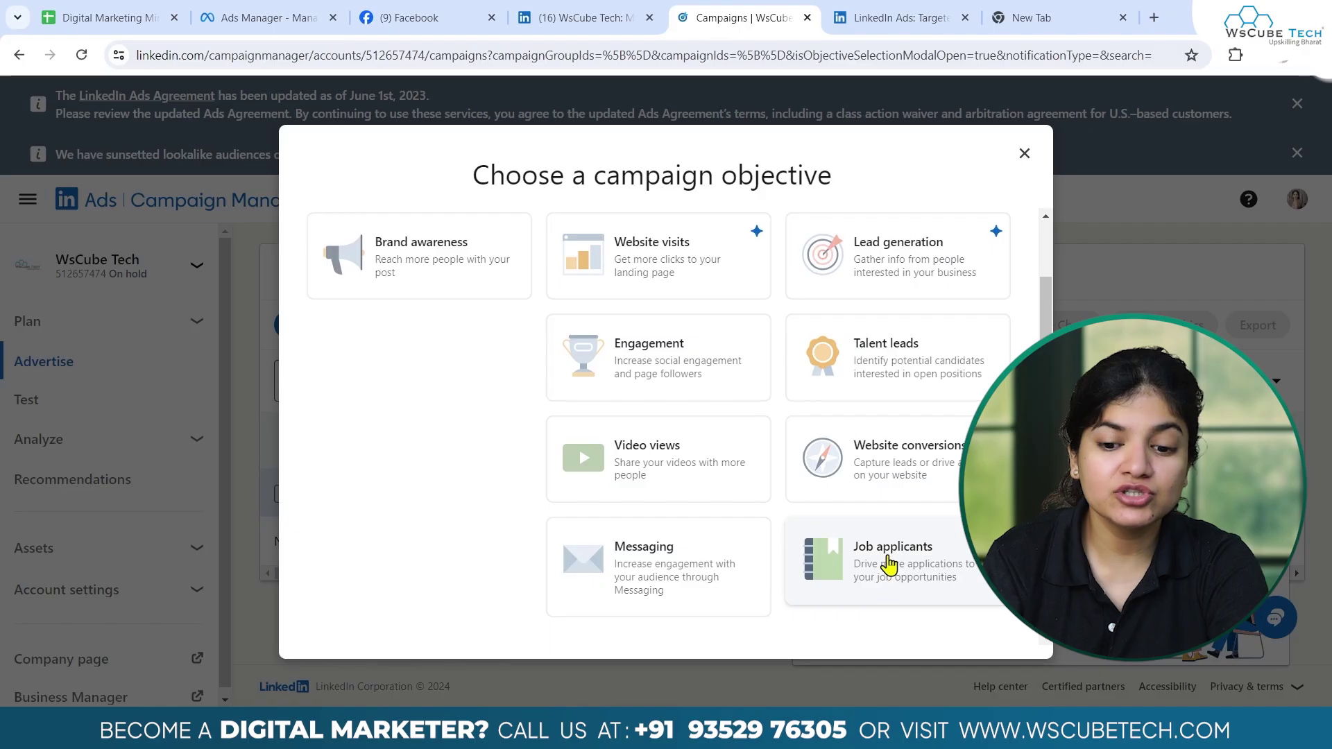
pyautogui.scroll(1, 888, 570)
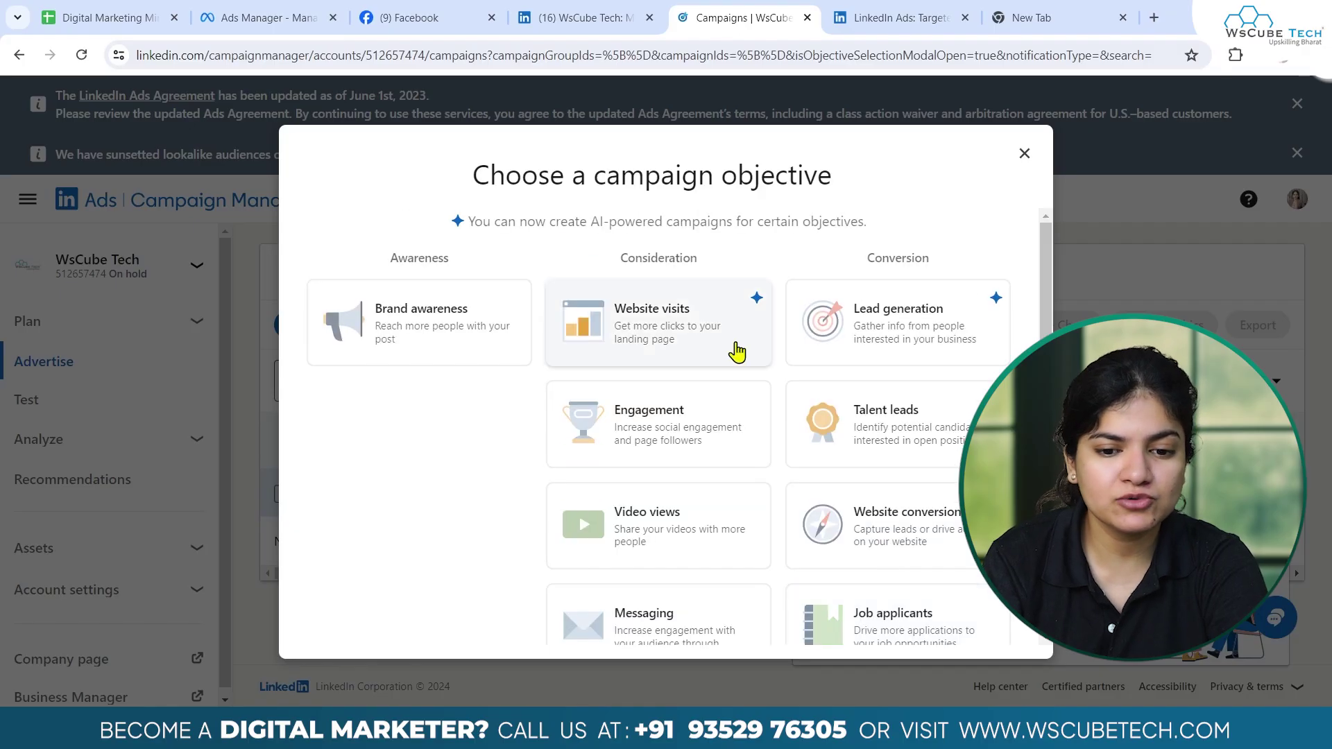
# - Choose the Website visits objective with the Classic campaign build and decline the Accelerate suggestion
pyautogui.click(704, 332)
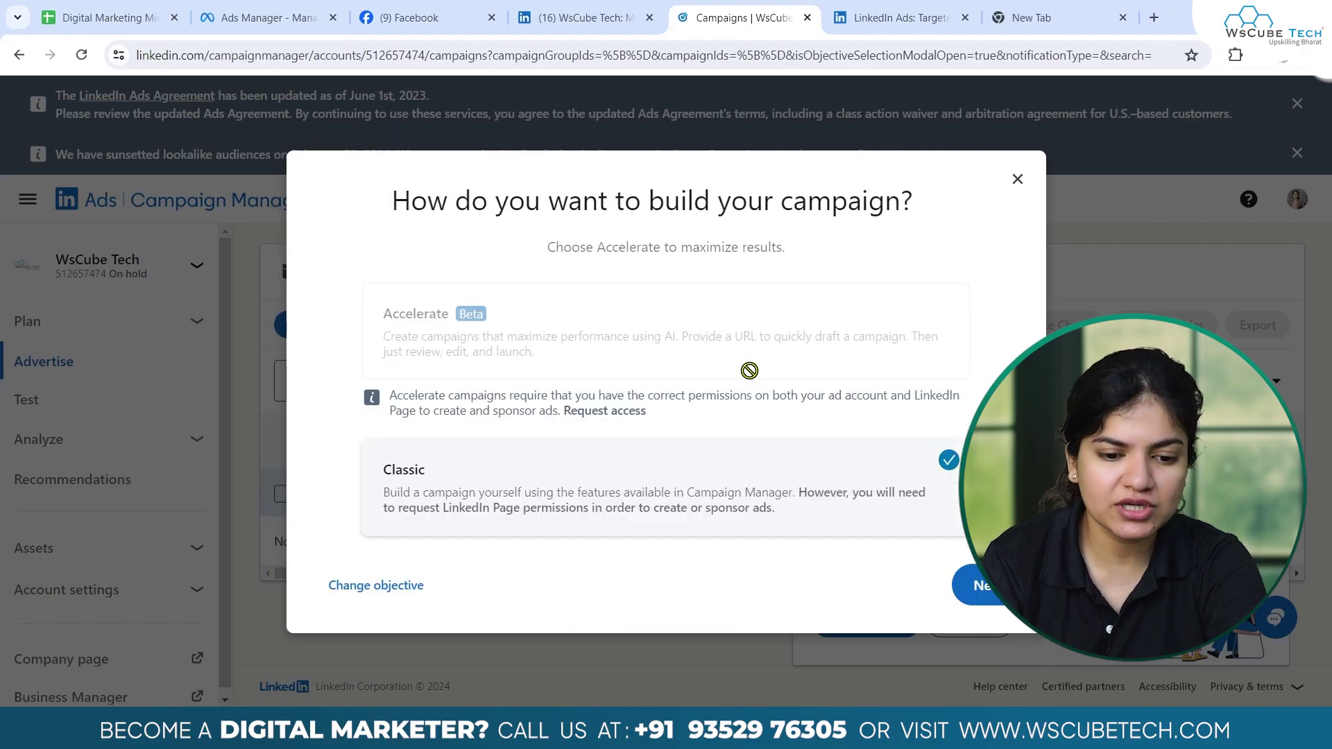
pyautogui.click(987, 596)
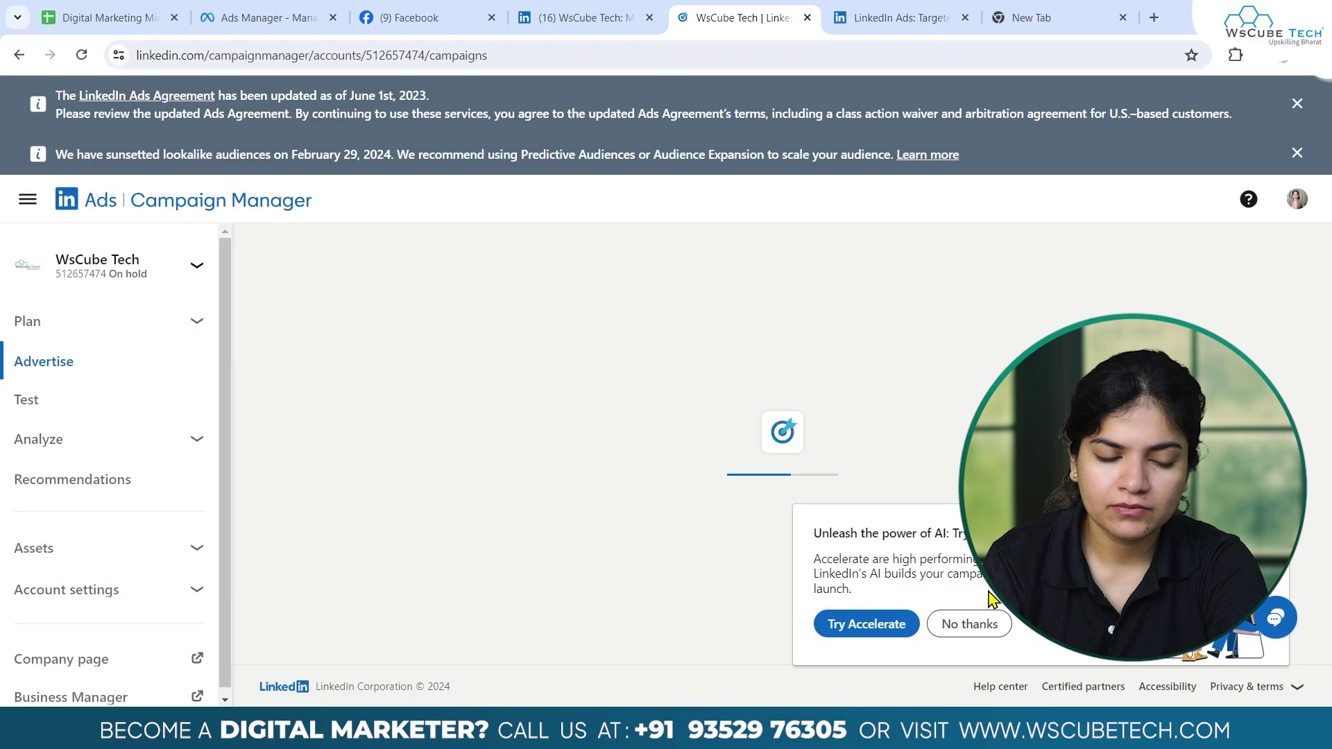
pyautogui.scroll(-8, 702, 400)
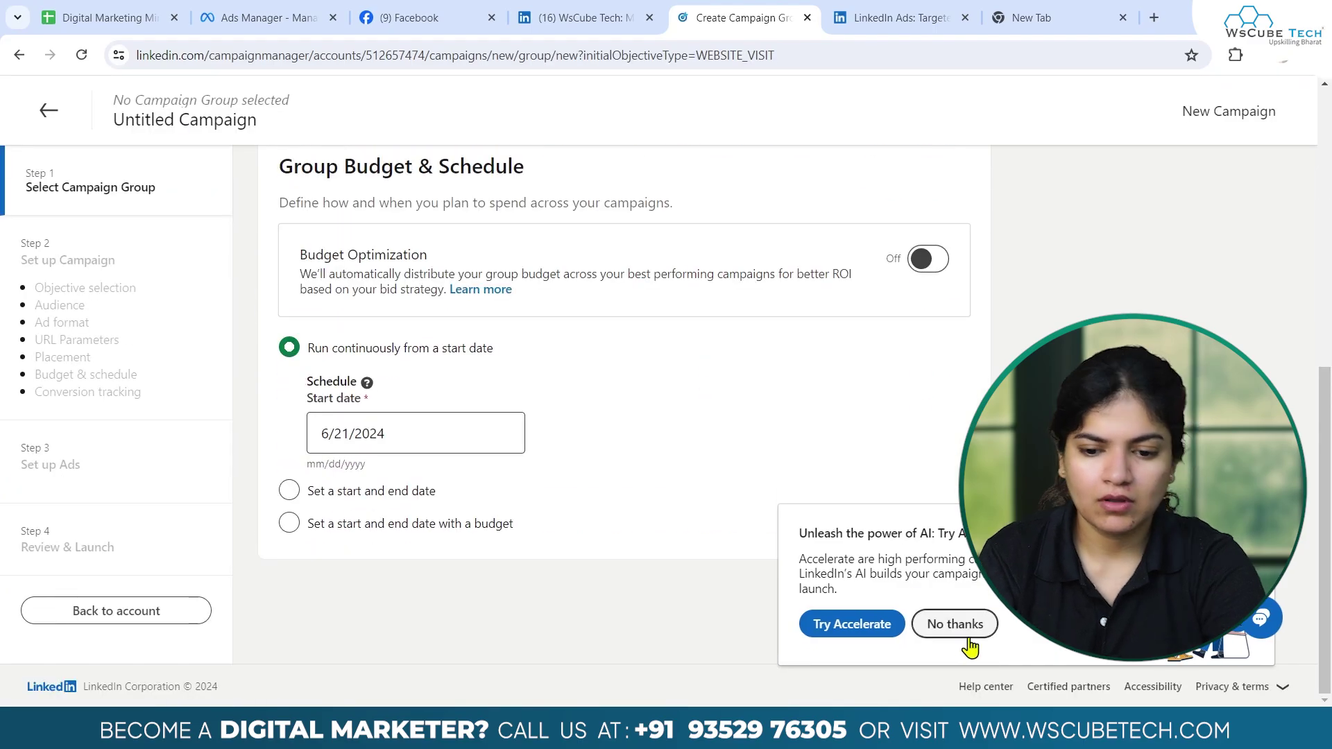
pyautogui.click(955, 623)
# - Name the new campaign group Website Visit 2024
pyautogui.scroll(8, 574, 440)
pyautogui.click(470, 460)
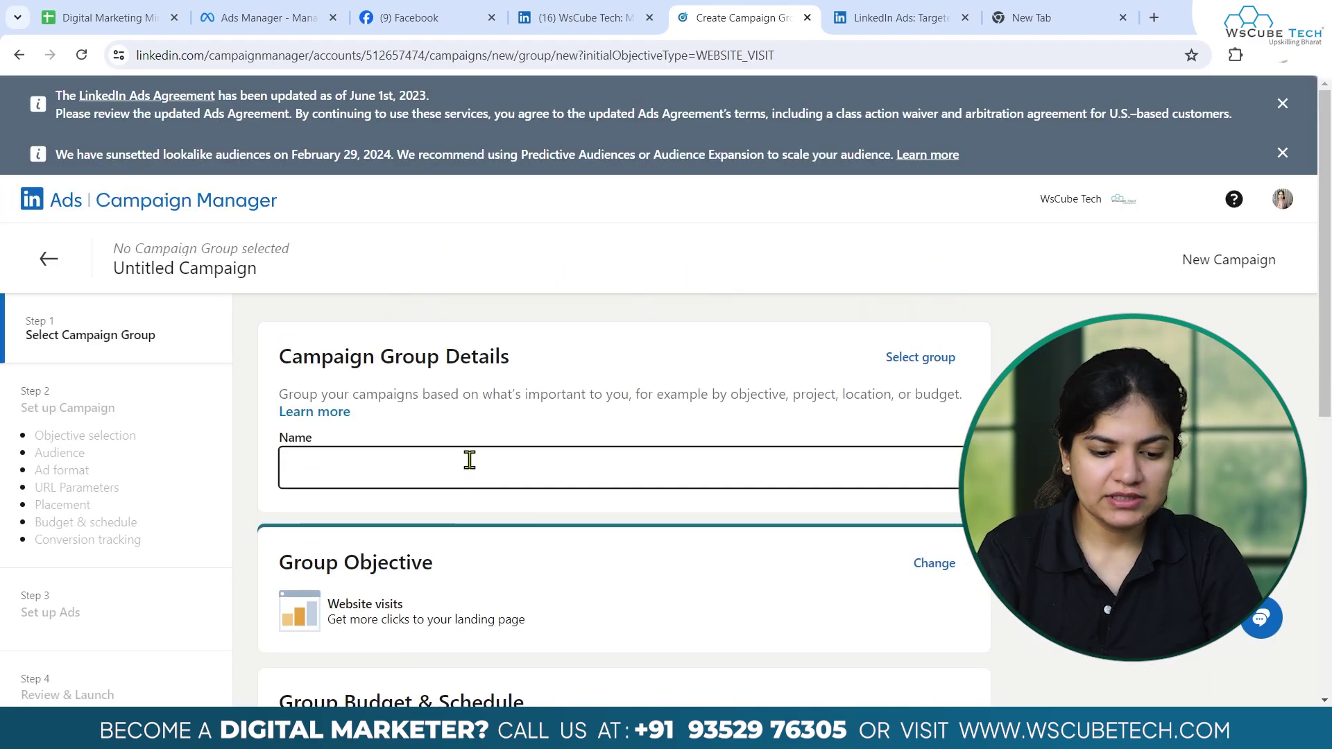
pyautogui.write('Website Visit 2024')
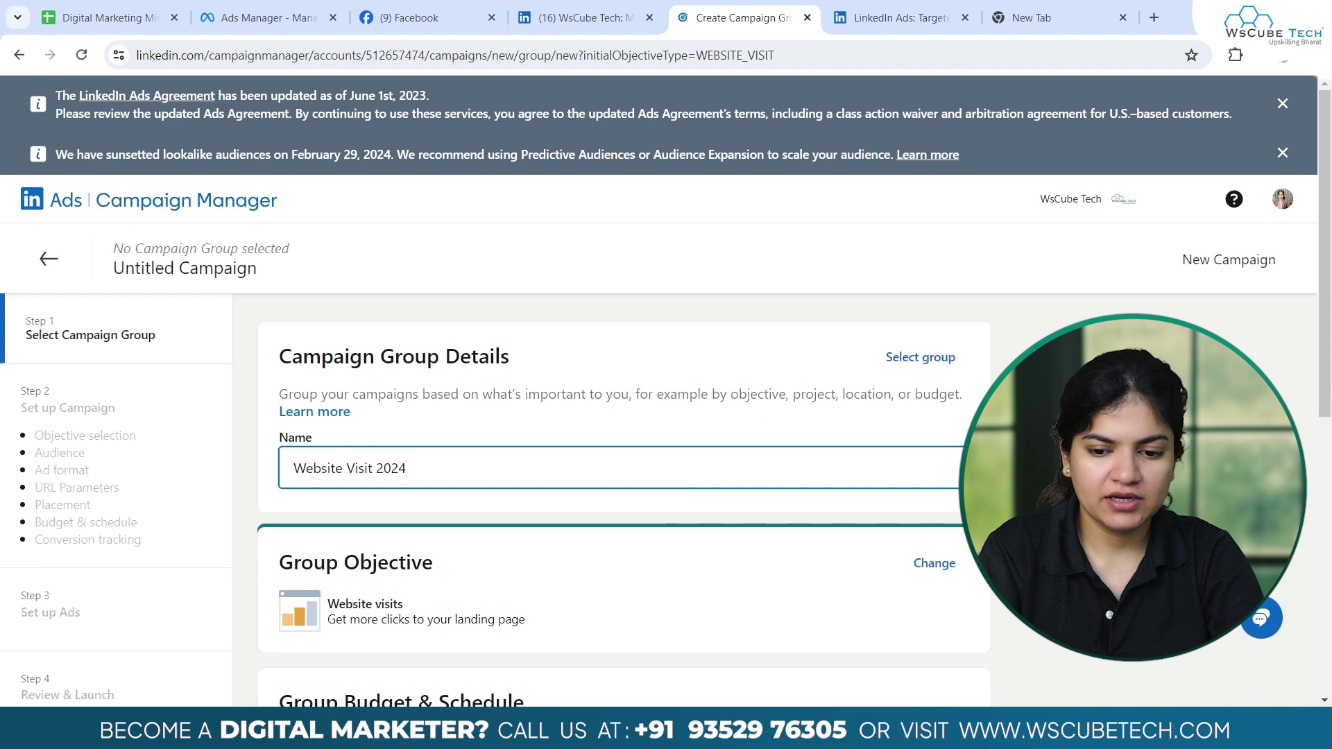
pyautogui.scroll(-3, 666, 499)
pyautogui.scroll(2, 953, 319)
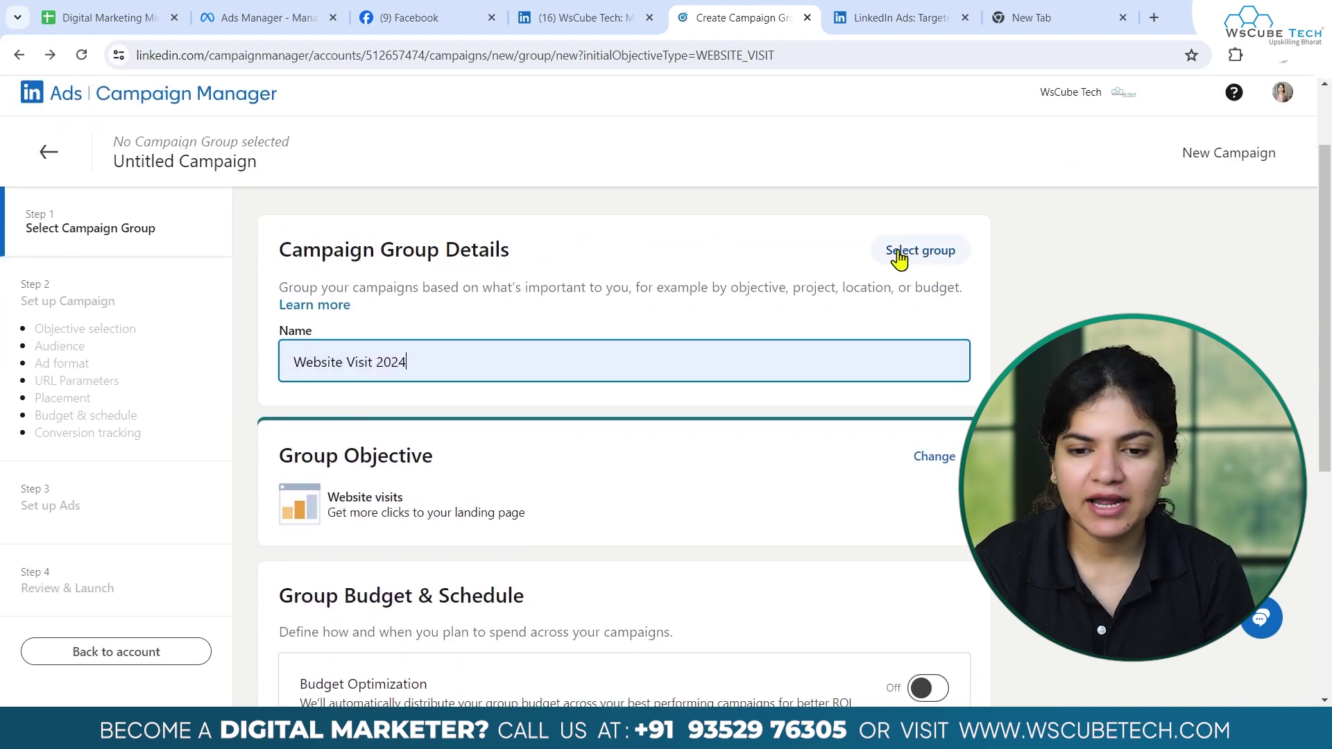
# - Try out Budget Optimization for the campaign group and switch it back off
pyautogui.scroll(-2, 802, 458)
pyautogui.scroll(-1, 793, 407)
pyautogui.scroll(-2, 793, 407)
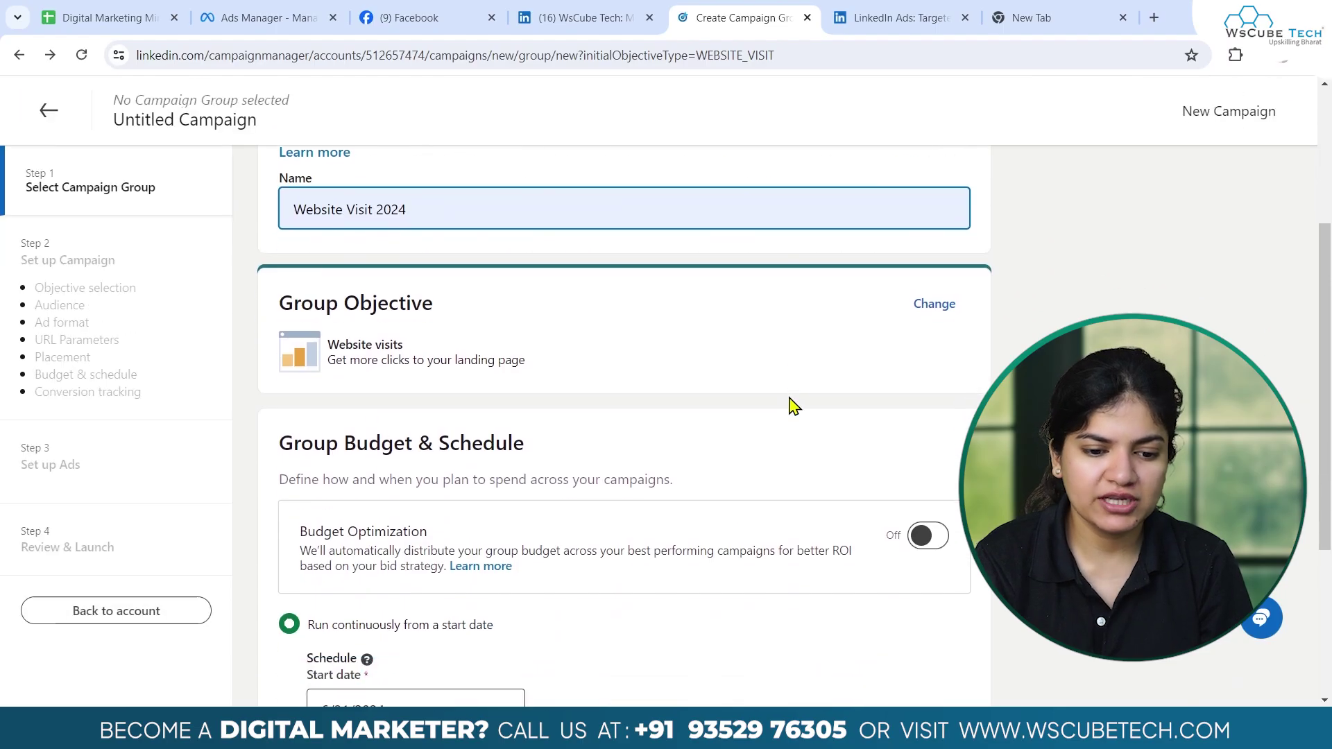
pyautogui.scroll(3, 583, 445)
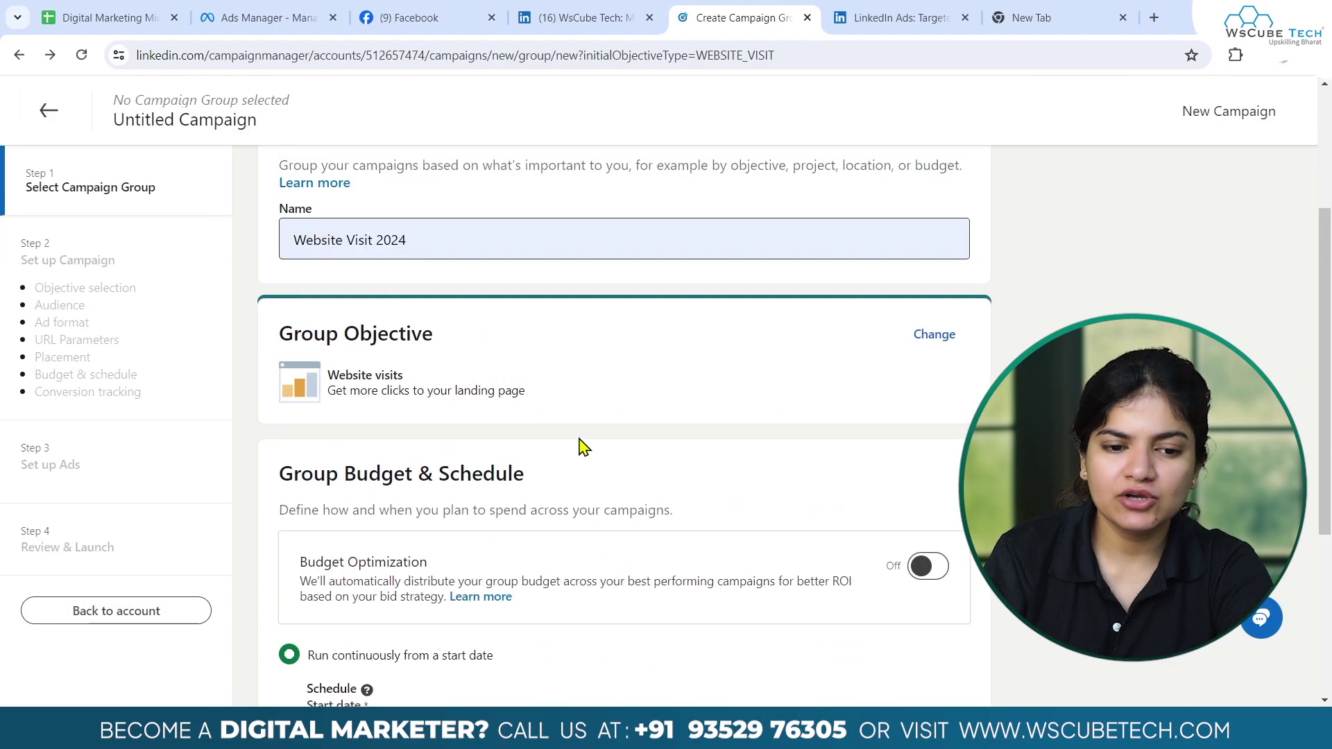
pyautogui.scroll(-2, 523, 446)
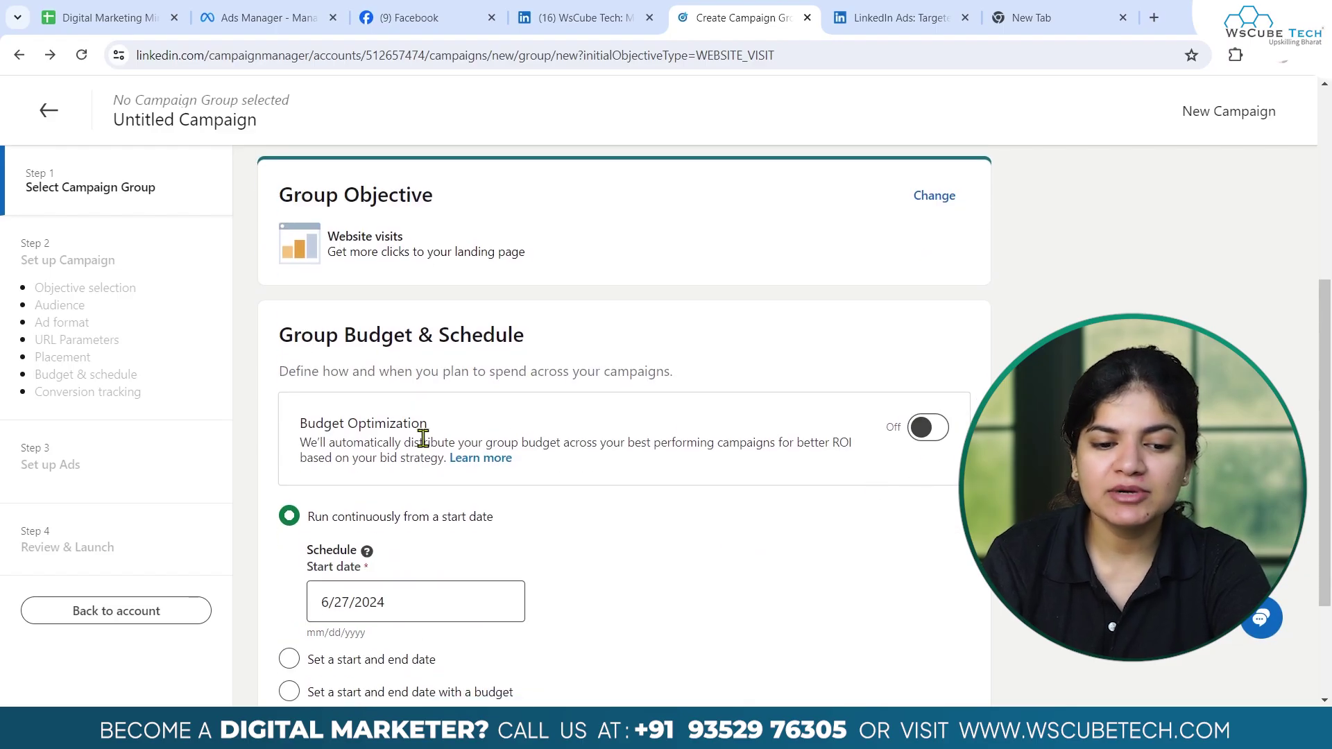
pyautogui.click(930, 428)
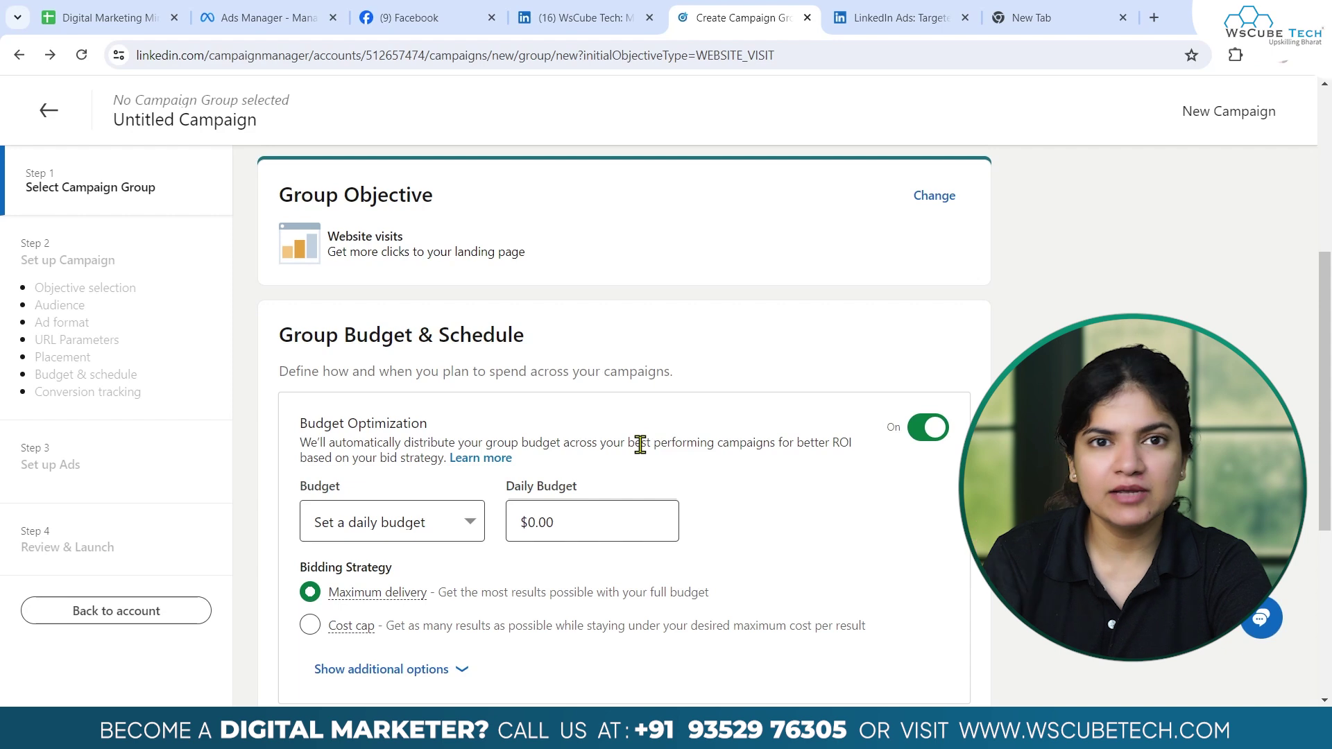
pyautogui.click(926, 428)
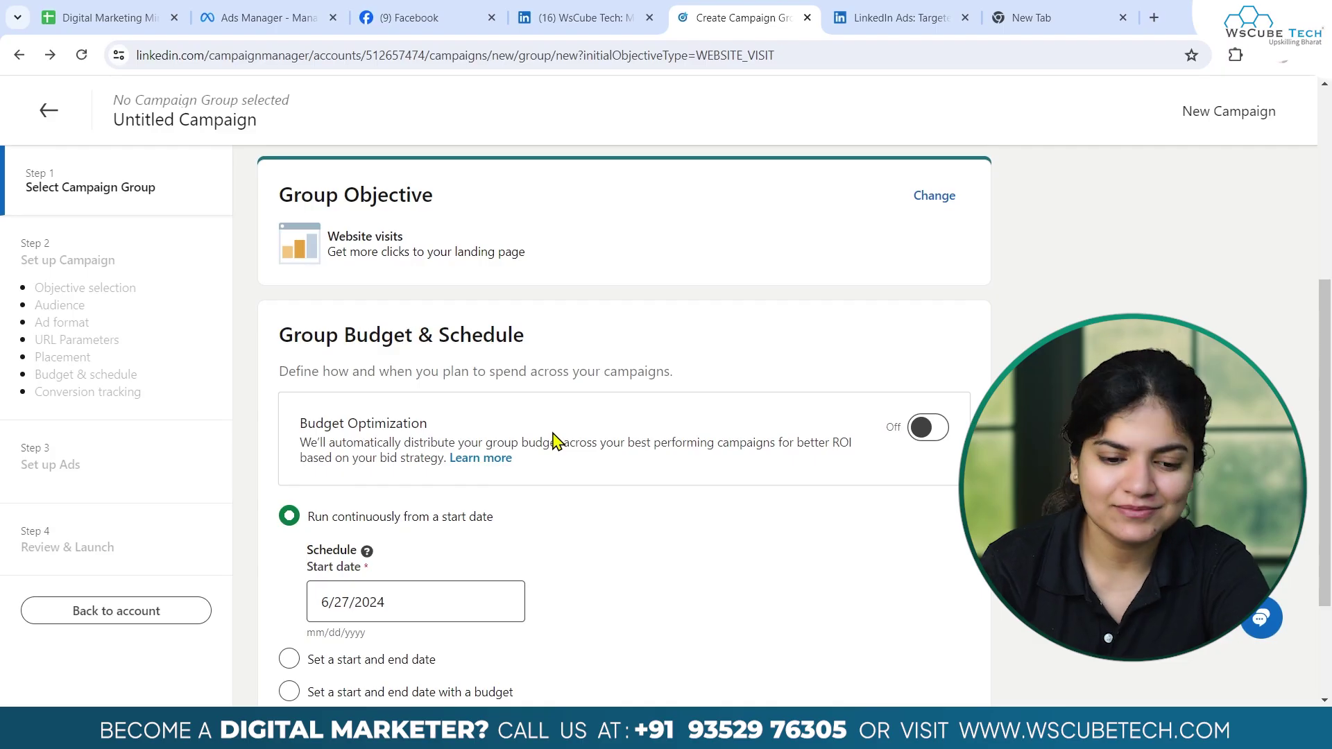
# - Save the campaign group with its continuous schedule and continue to the campaign setup's audience section
pyautogui.scroll(-2, 367, 386)
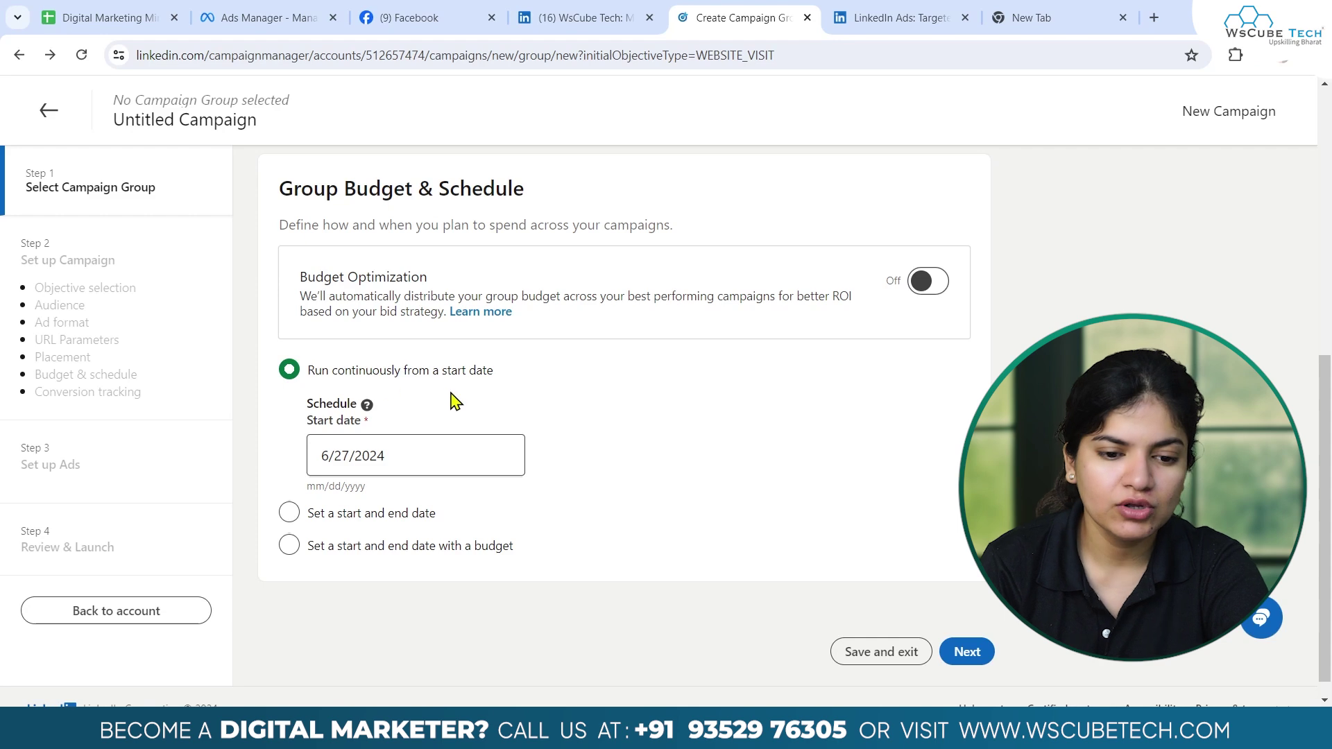
pyautogui.click(970, 658)
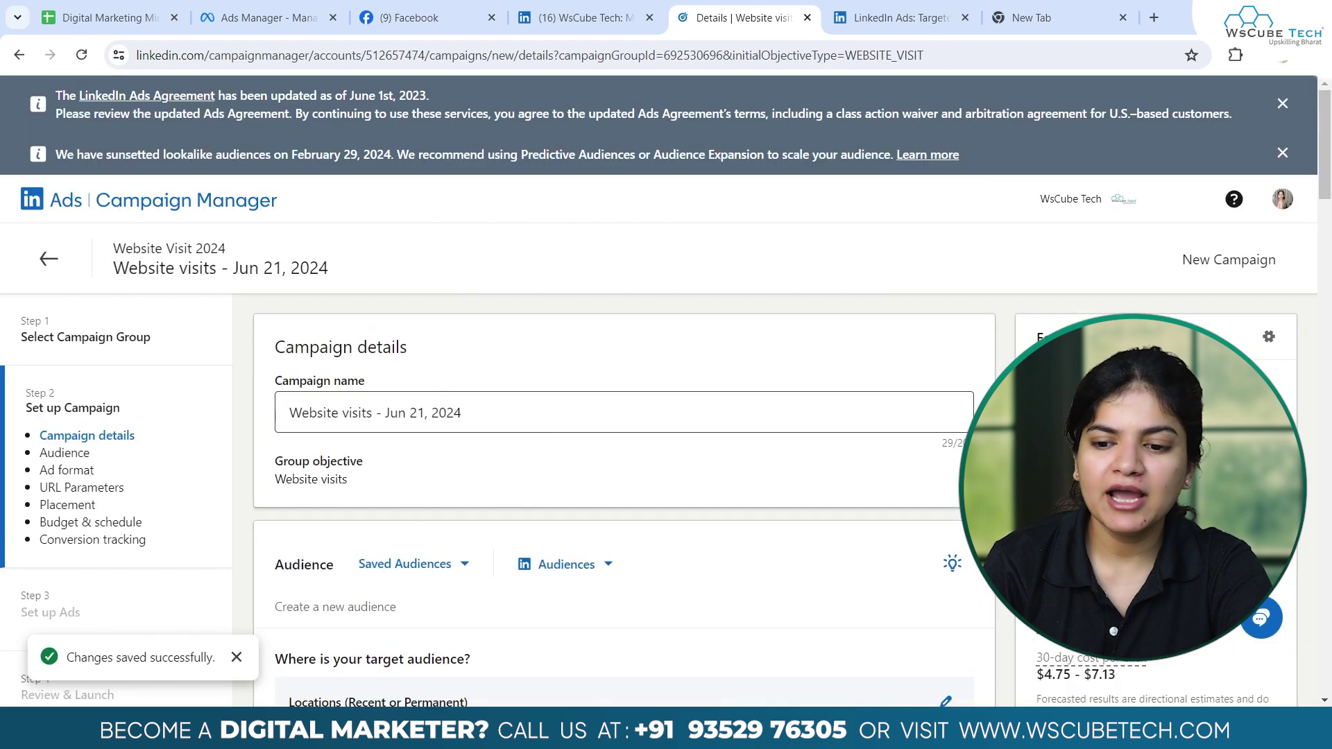
pyautogui.scroll(-2, 625, 416)
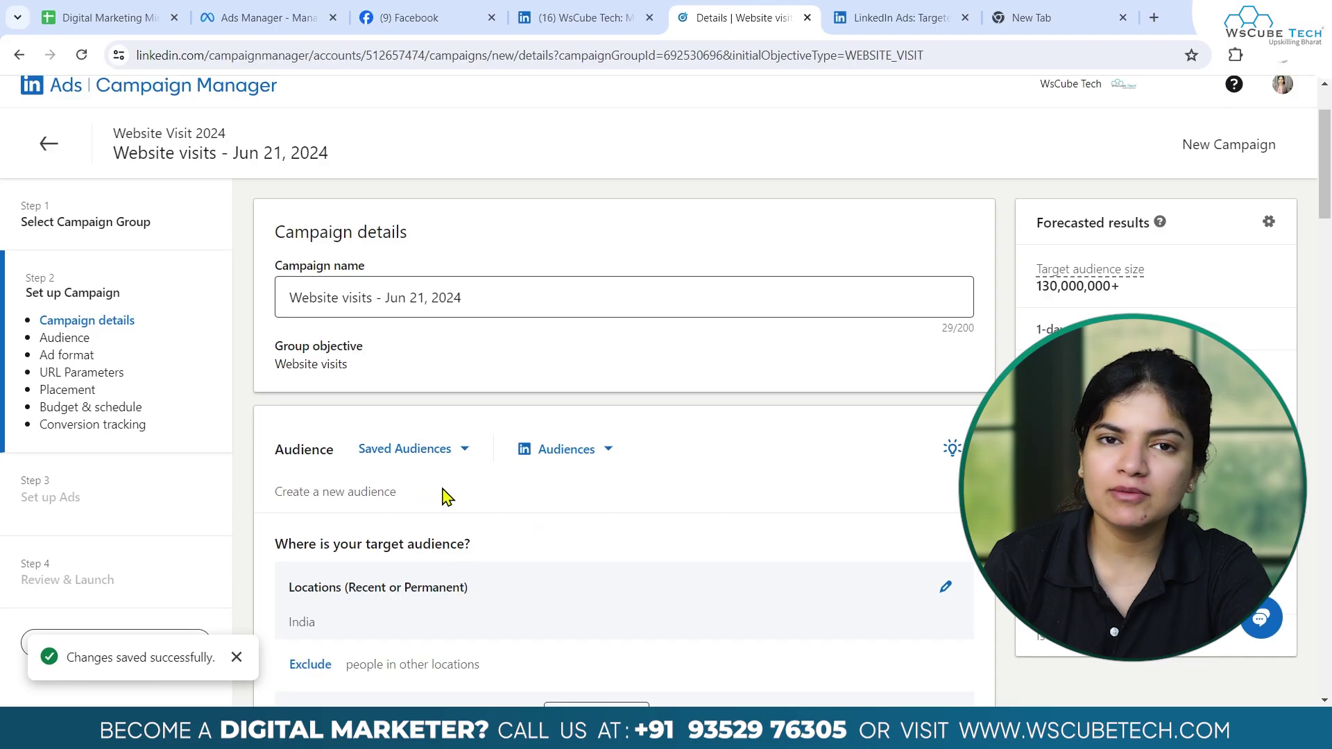
pyautogui.scroll(-1, 444, 510)
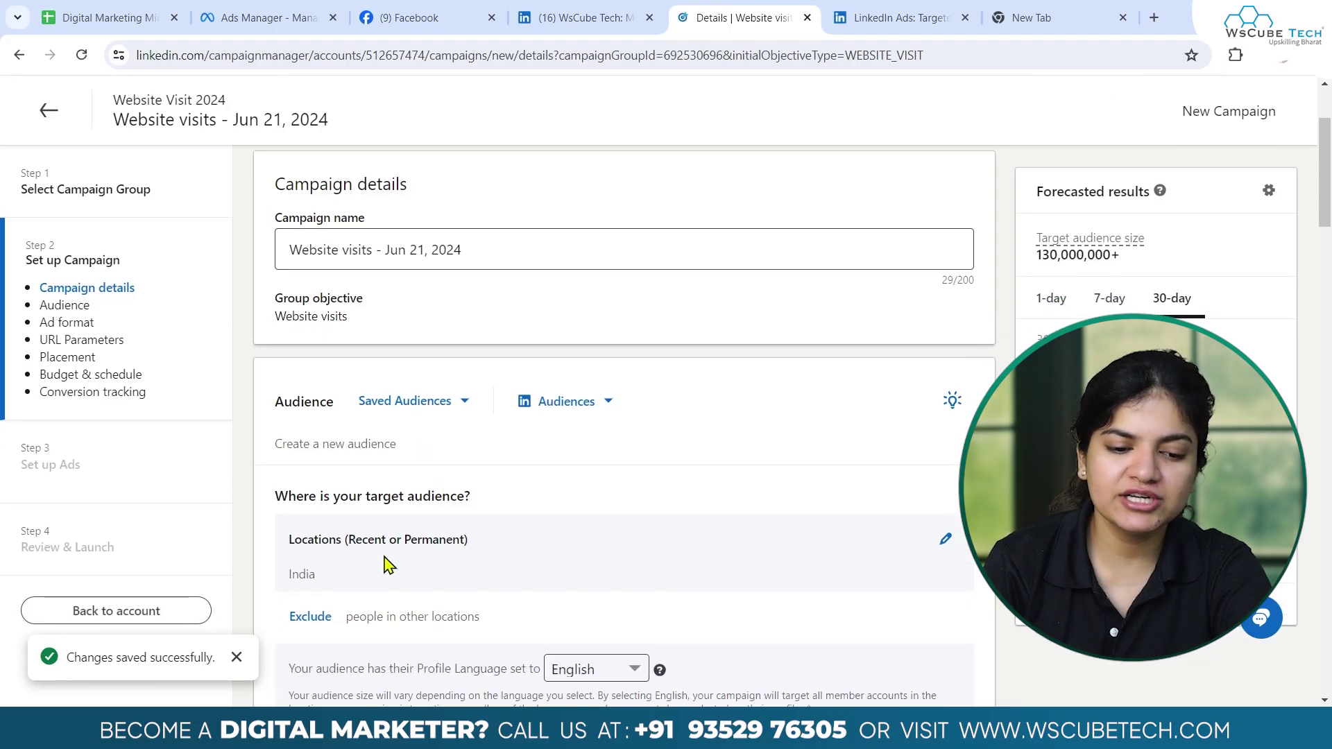
# - Open the campaign's target locations for editing and search them for usa, keeping India as the only location
pyautogui.click(945, 539)
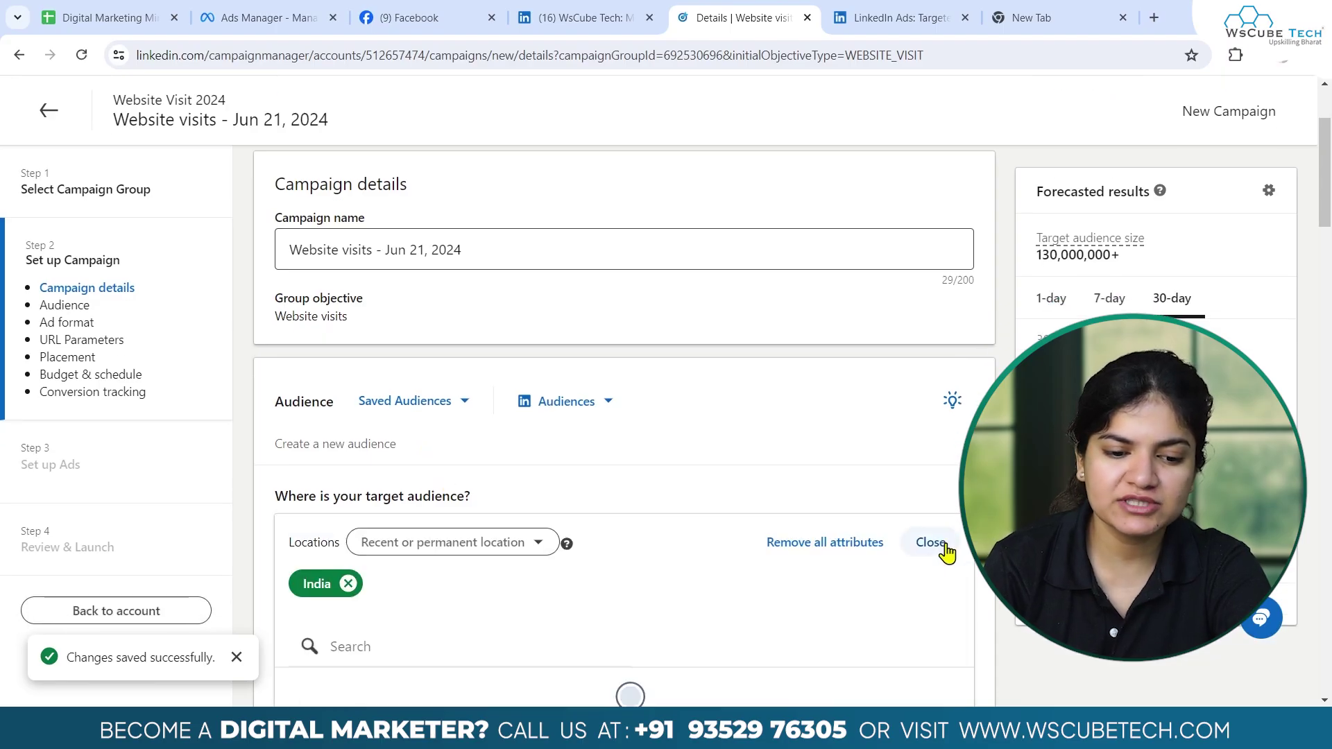
pyautogui.click(614, 358)
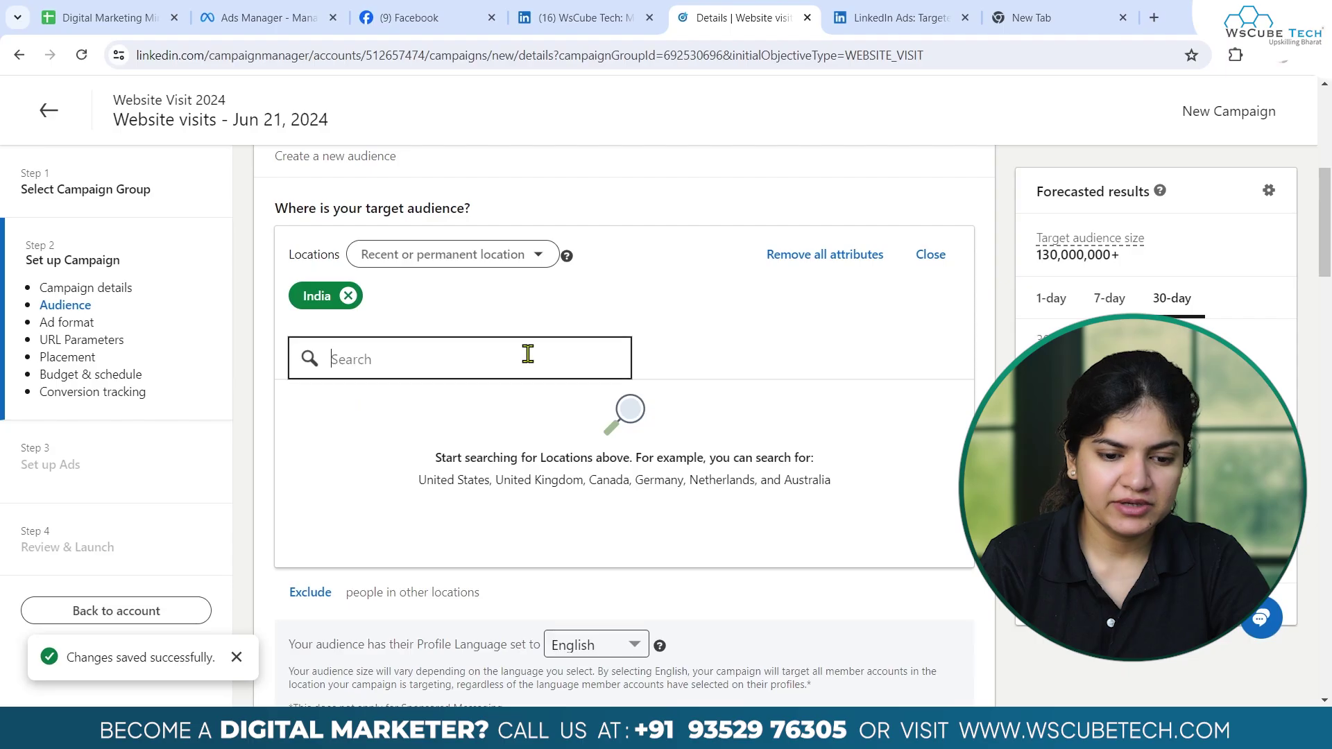
pyautogui.write('usa')
pyautogui.click(345, 307)
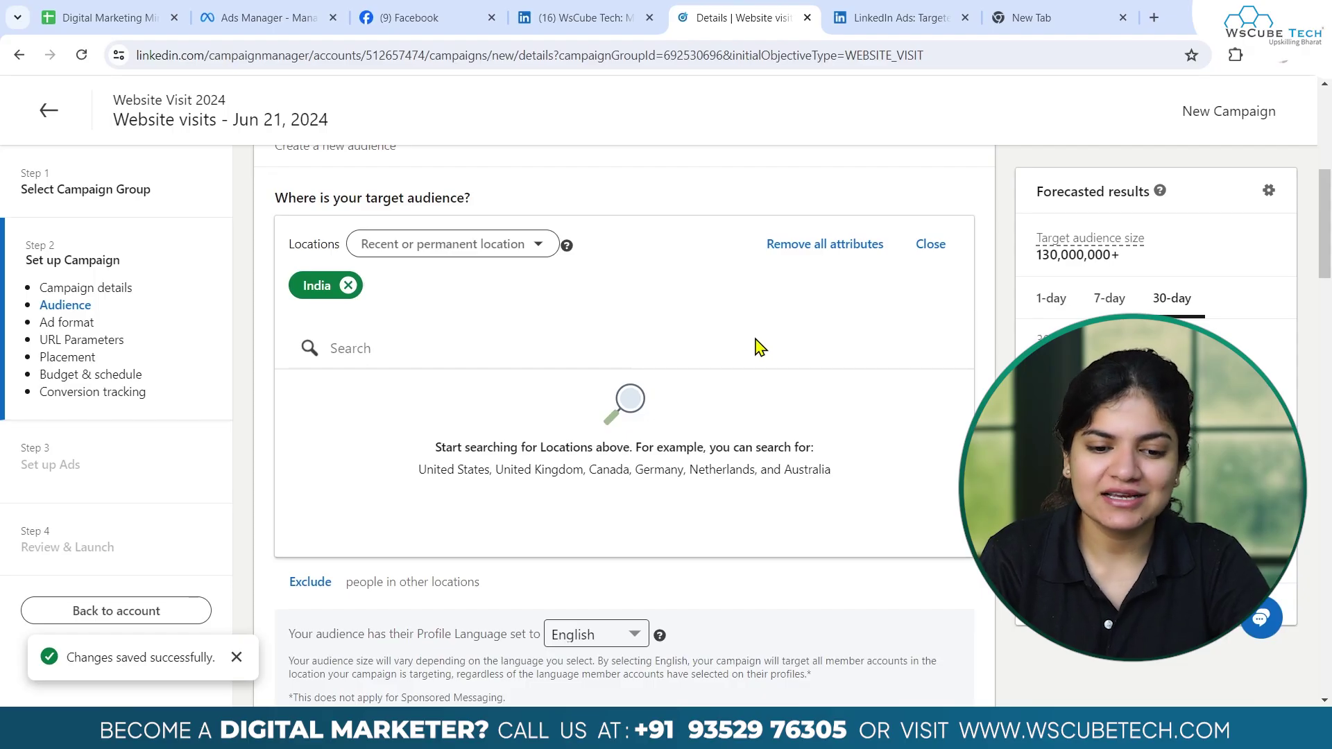
# - Examine the contact list upload form among the target audience's list uploads, then cancel without uploading a list
pyautogui.scroll(-4, 760, 345)
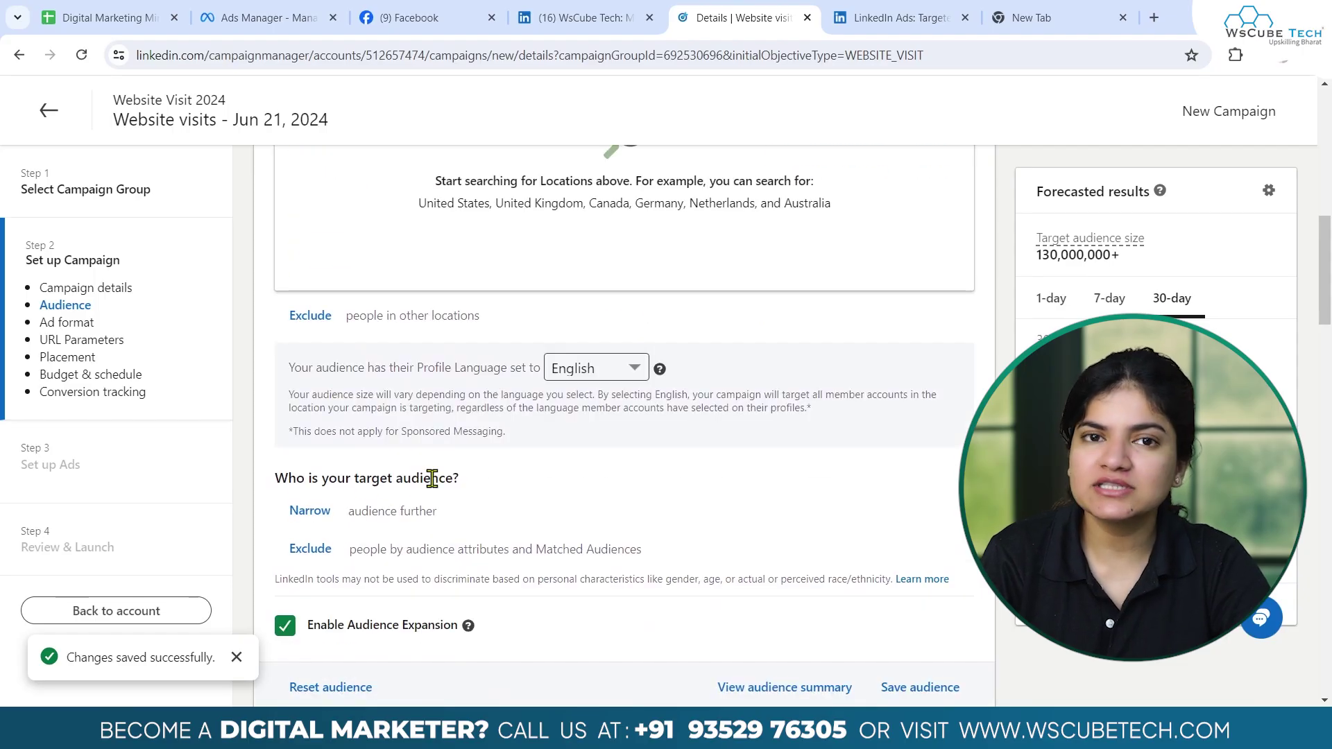
pyautogui.scroll(-1, 434, 482)
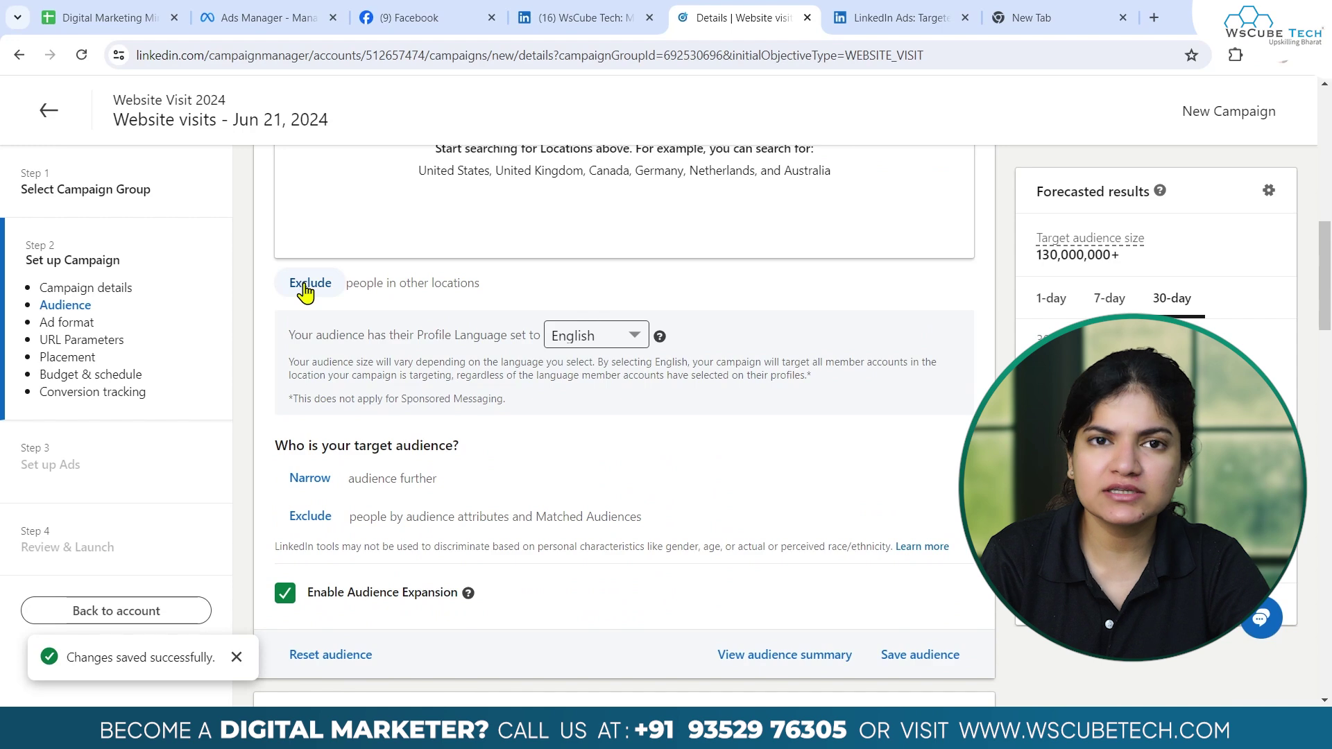
pyautogui.scroll(-1, 385, 360)
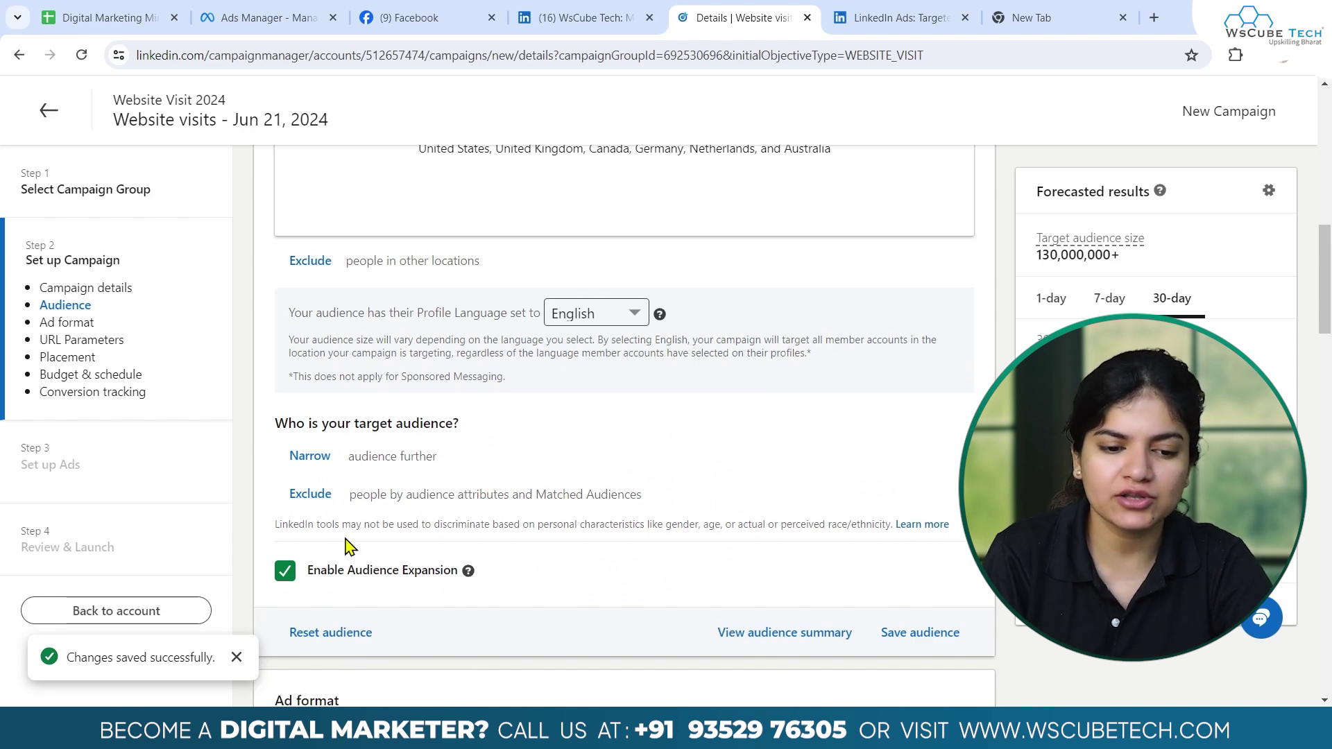
pyautogui.scroll(-3, 340, 520)
pyautogui.click(330, 283)
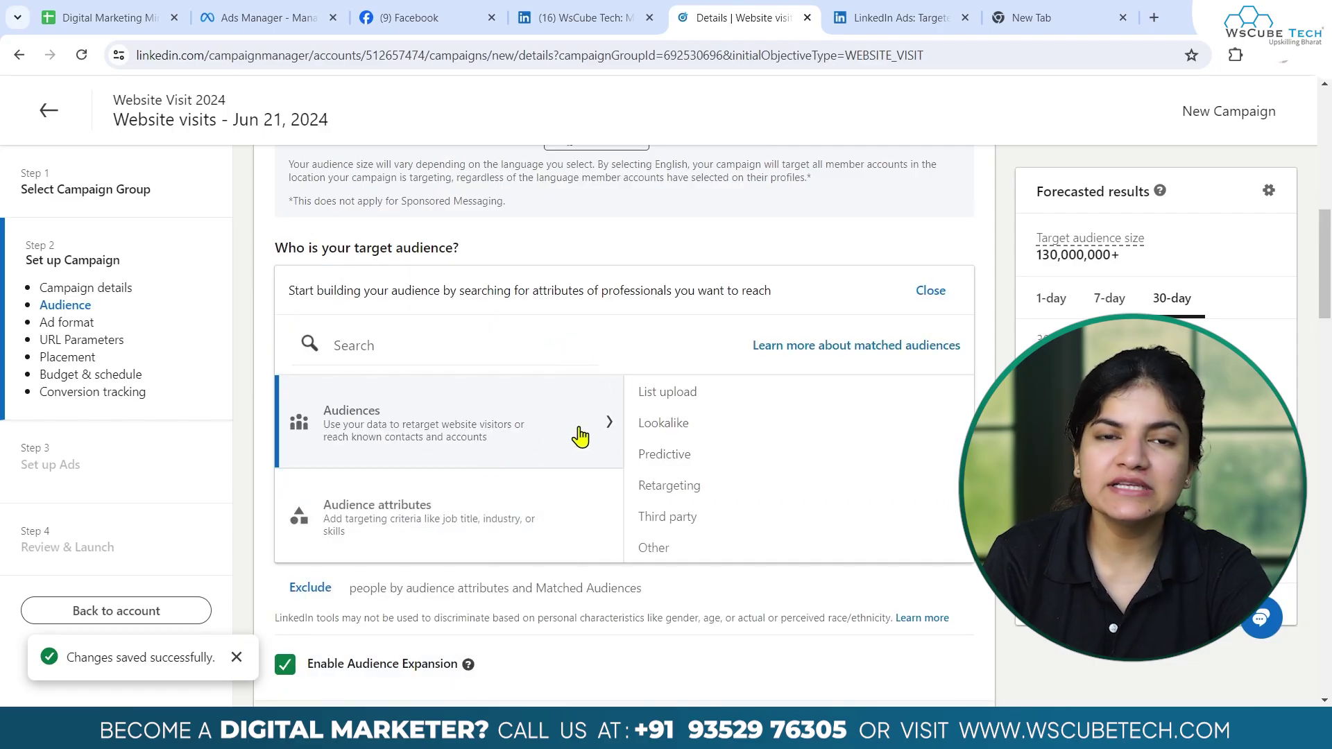
pyautogui.click(691, 397)
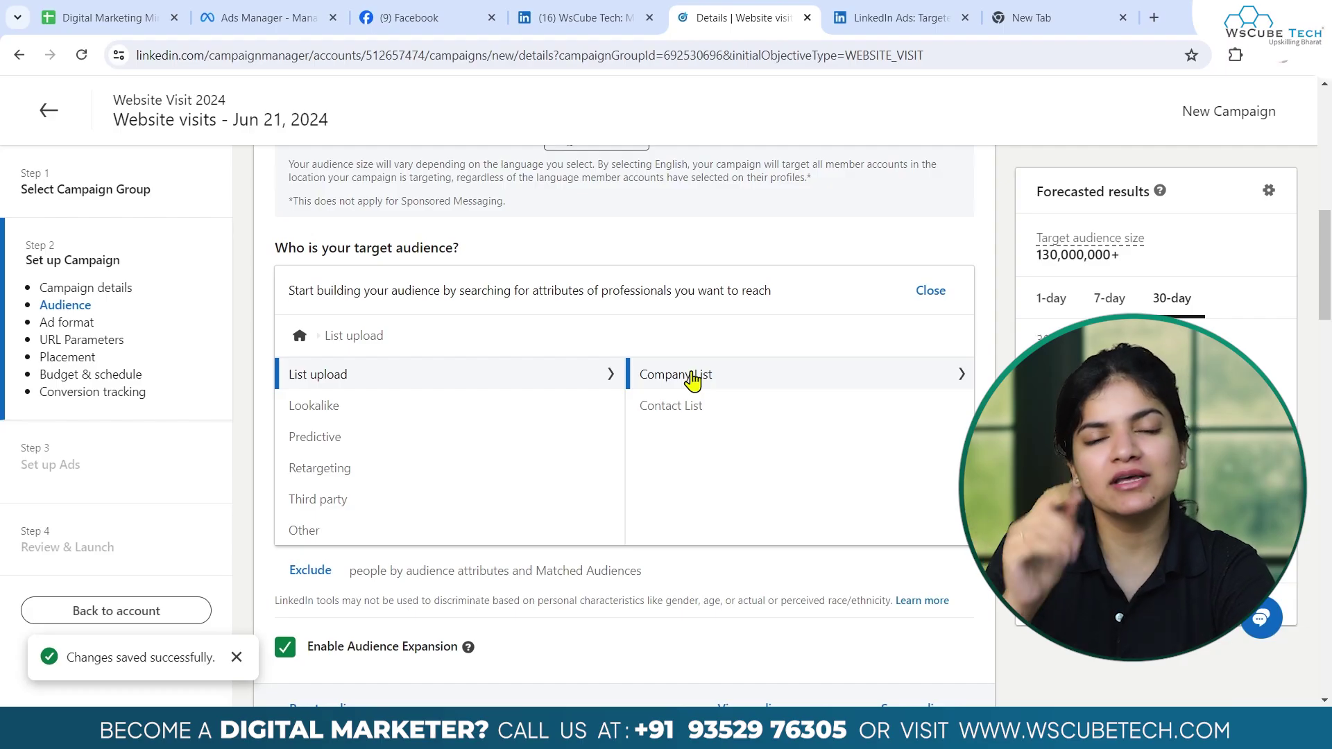
pyautogui.click(680, 409)
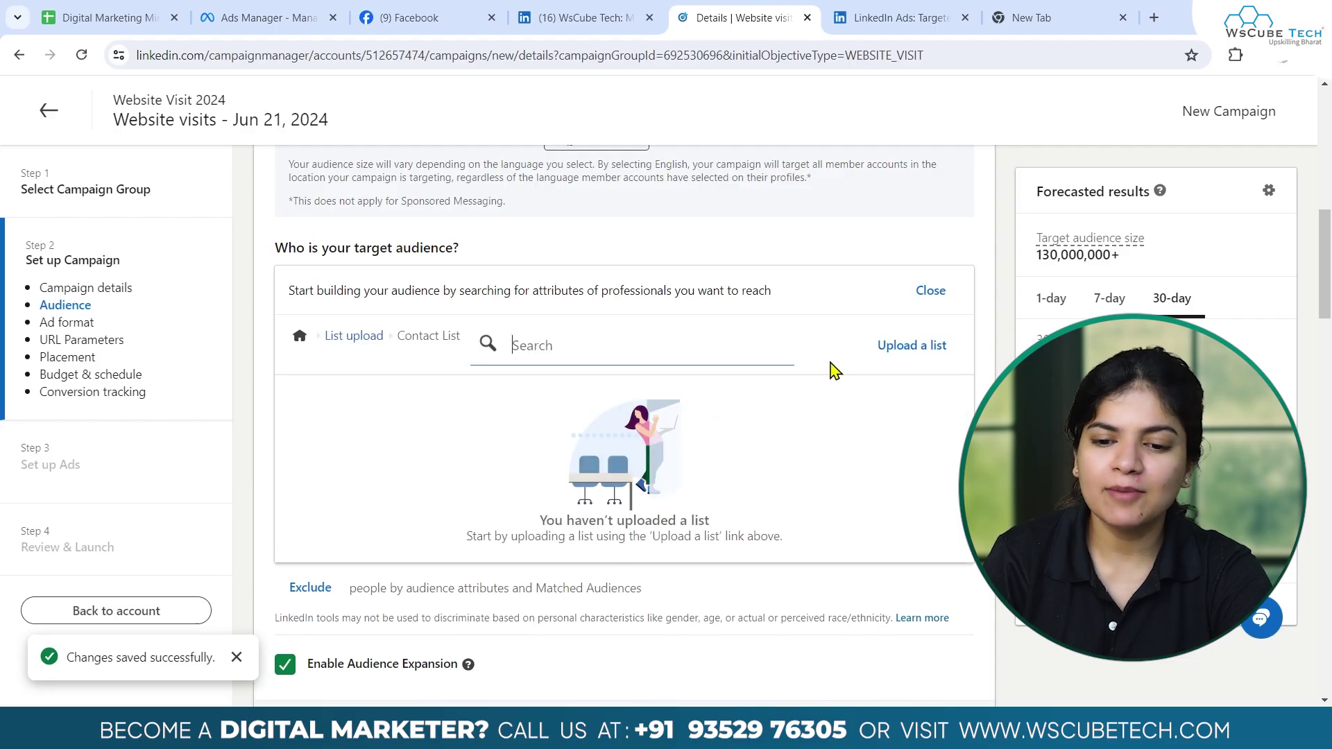
pyautogui.click(904, 351)
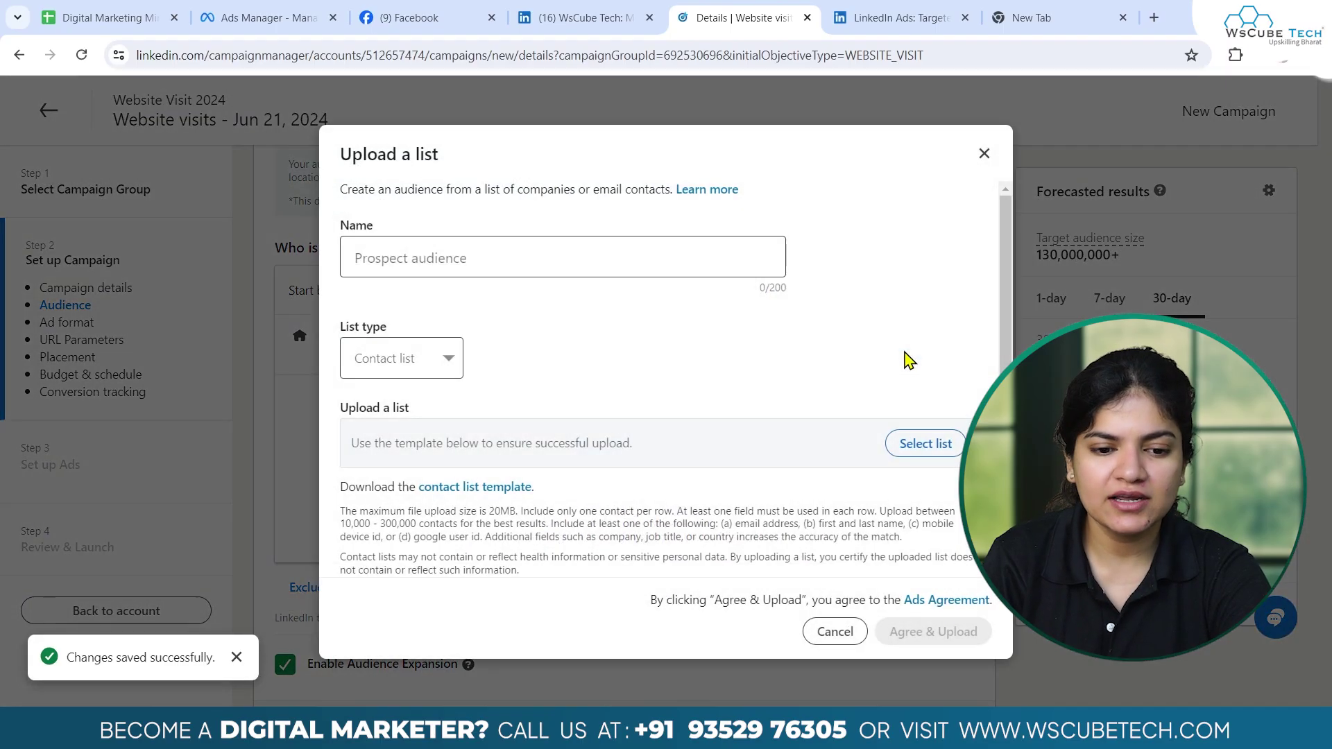
pyautogui.scroll(-1, 895, 358)
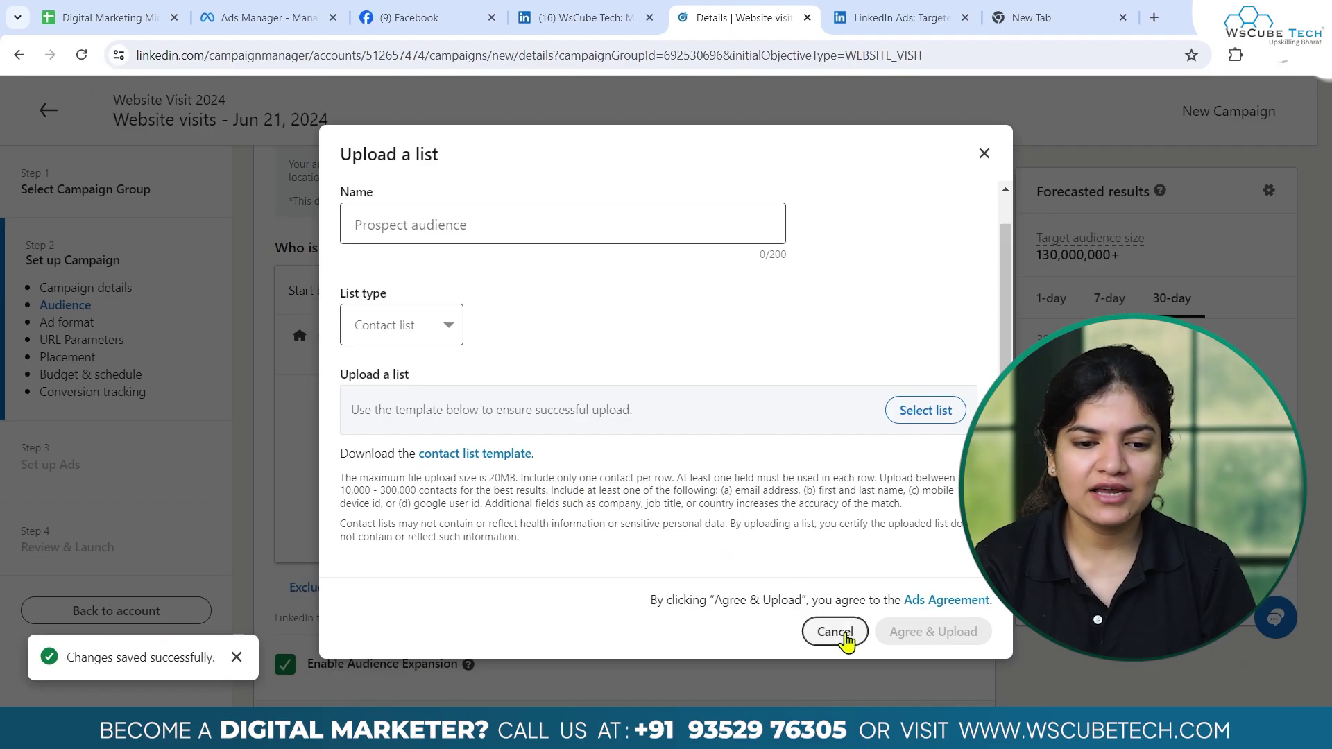
pyautogui.click(361, 320)
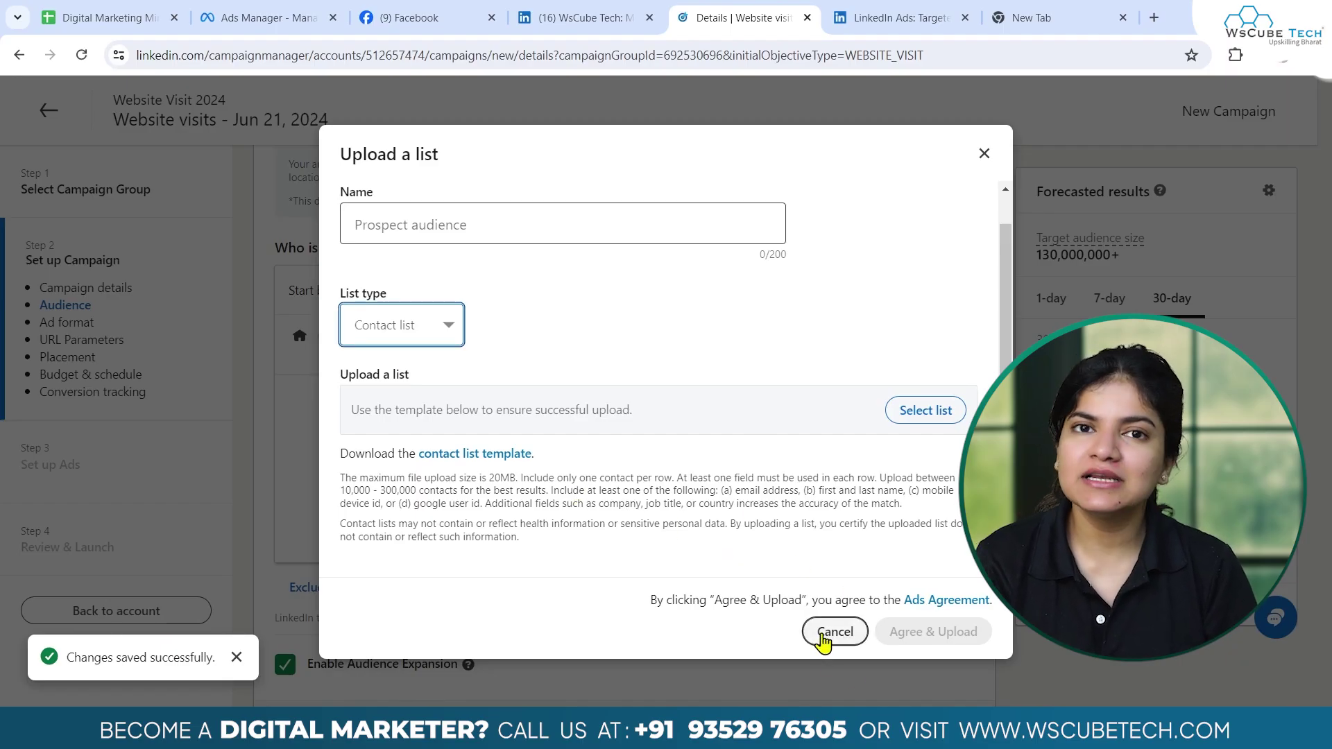
pyautogui.click(823, 642)
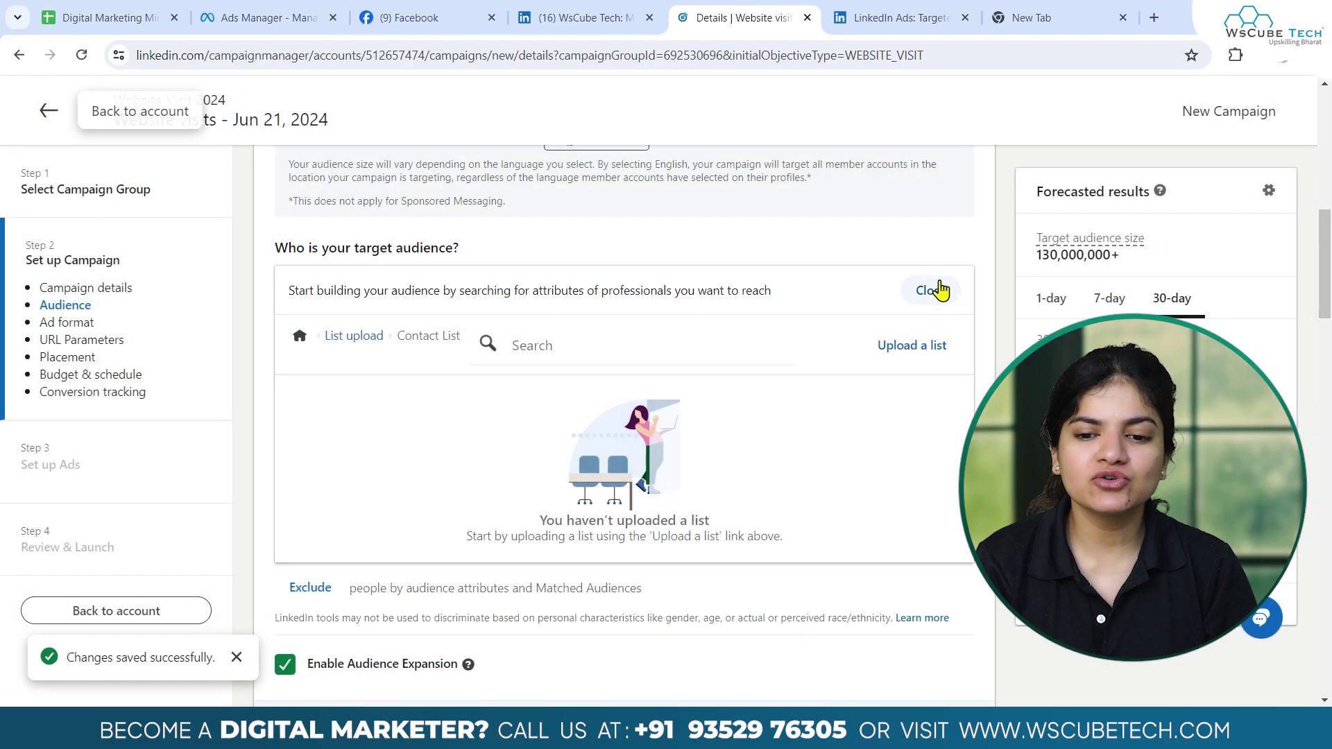
pyautogui.click(935, 292)
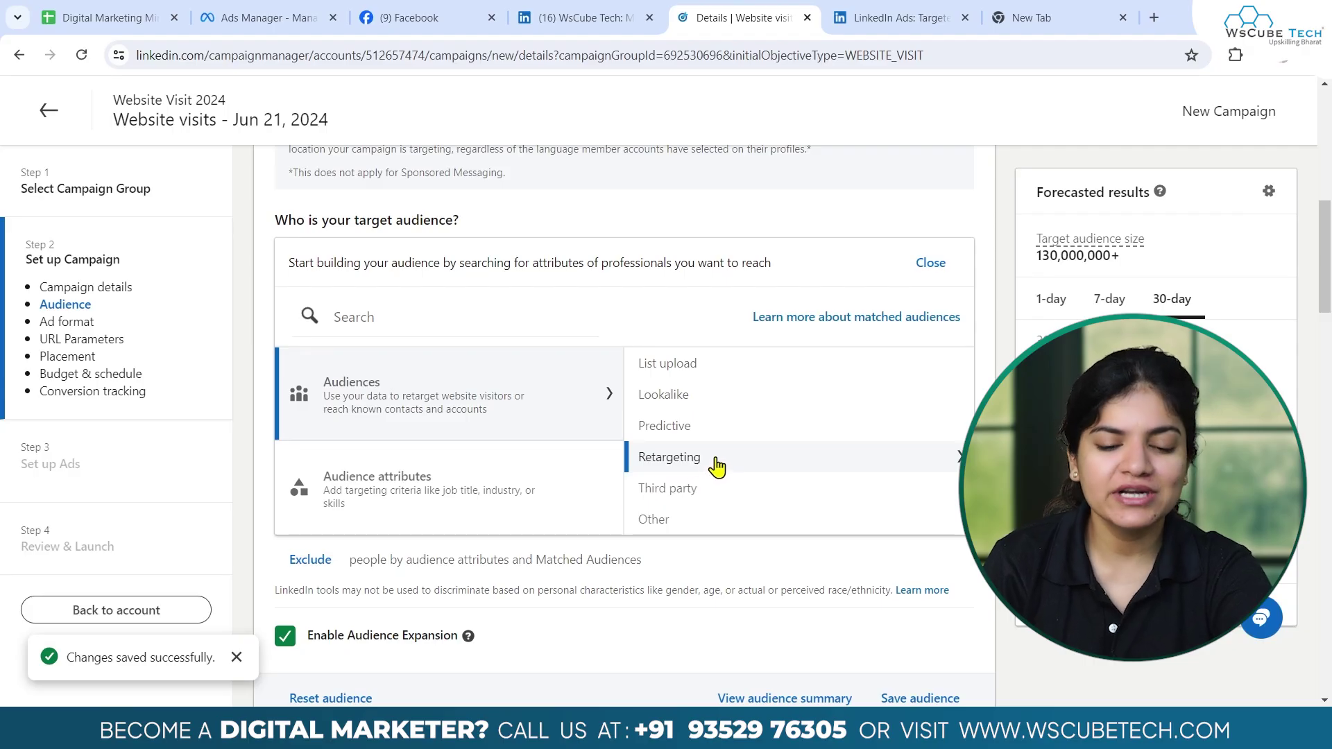
# - Look through the Third party audiences and the Company Category options among the audience attributes
pyautogui.click(693, 490)
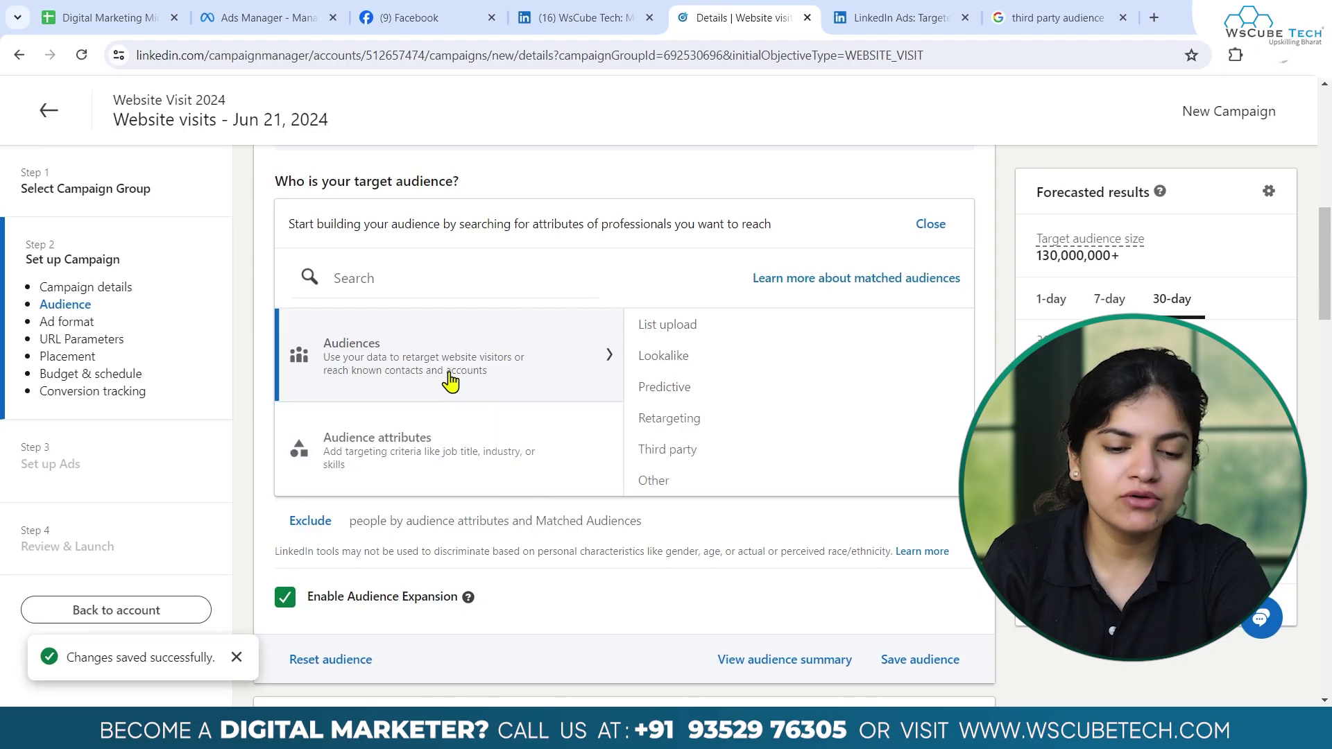
pyautogui.click(460, 459)
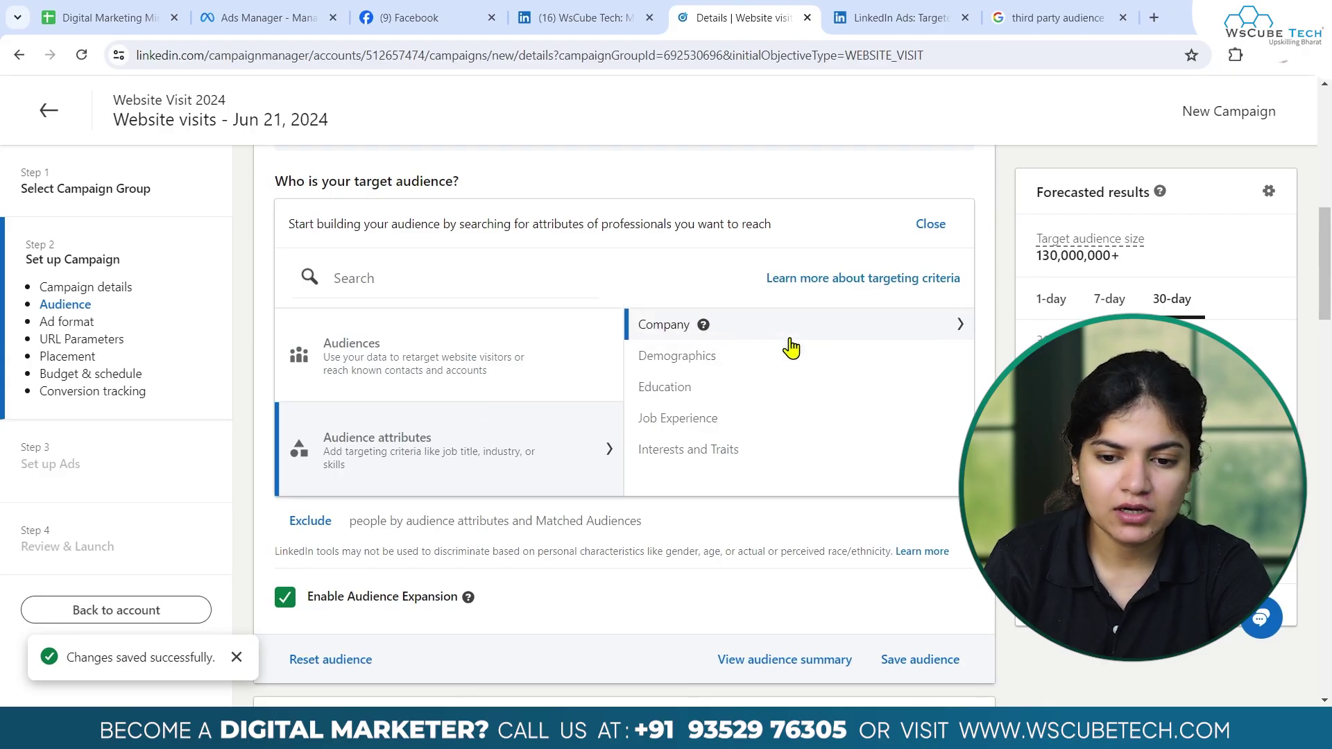
pyautogui.click(790, 333)
pyautogui.click(691, 307)
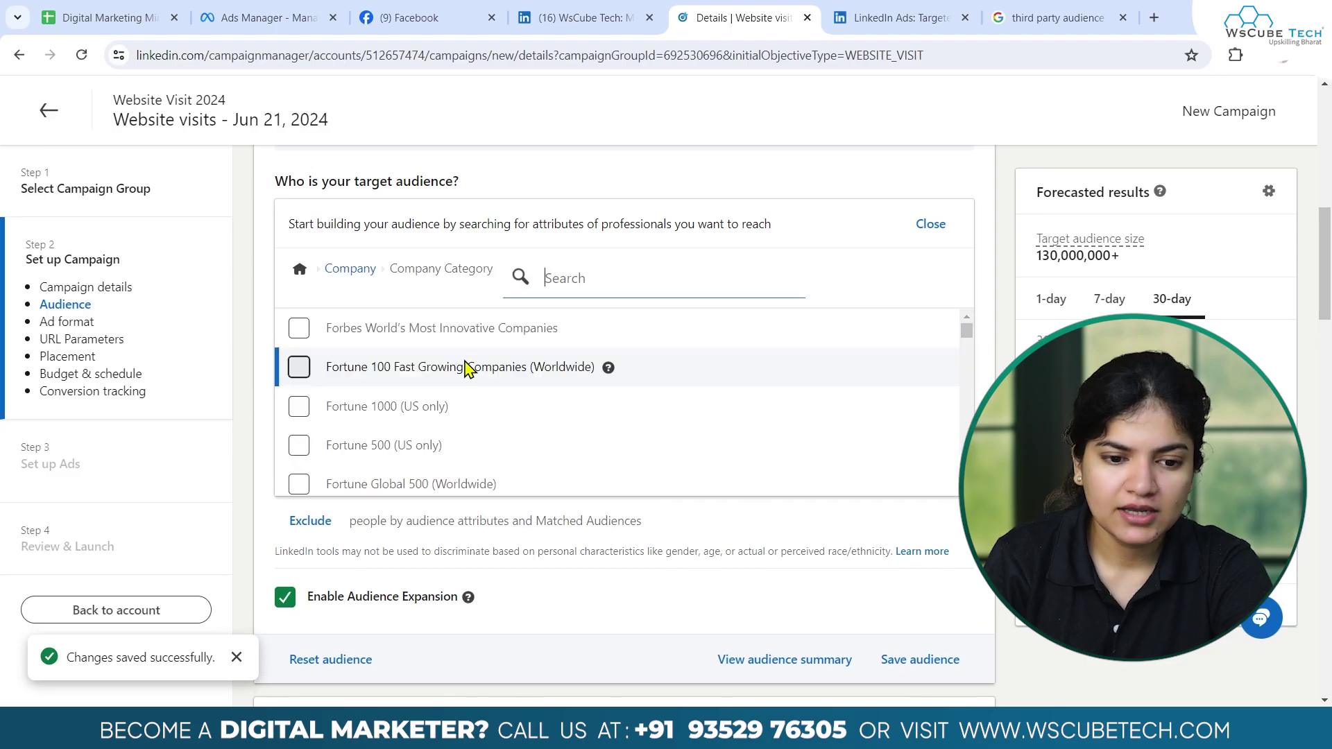
pyautogui.scroll(-1, 409, 416)
pyautogui.scroll(-10, 409, 416)
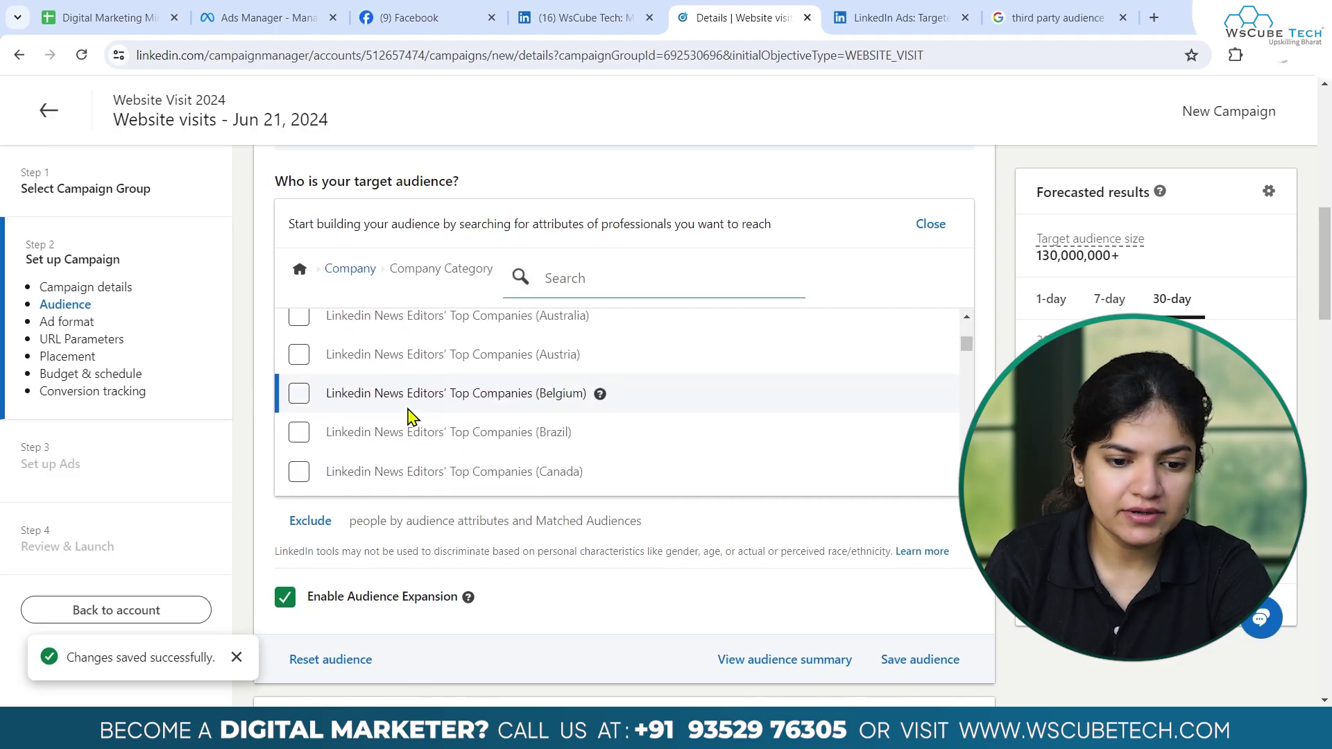
pyautogui.scroll(2, 529, 322)
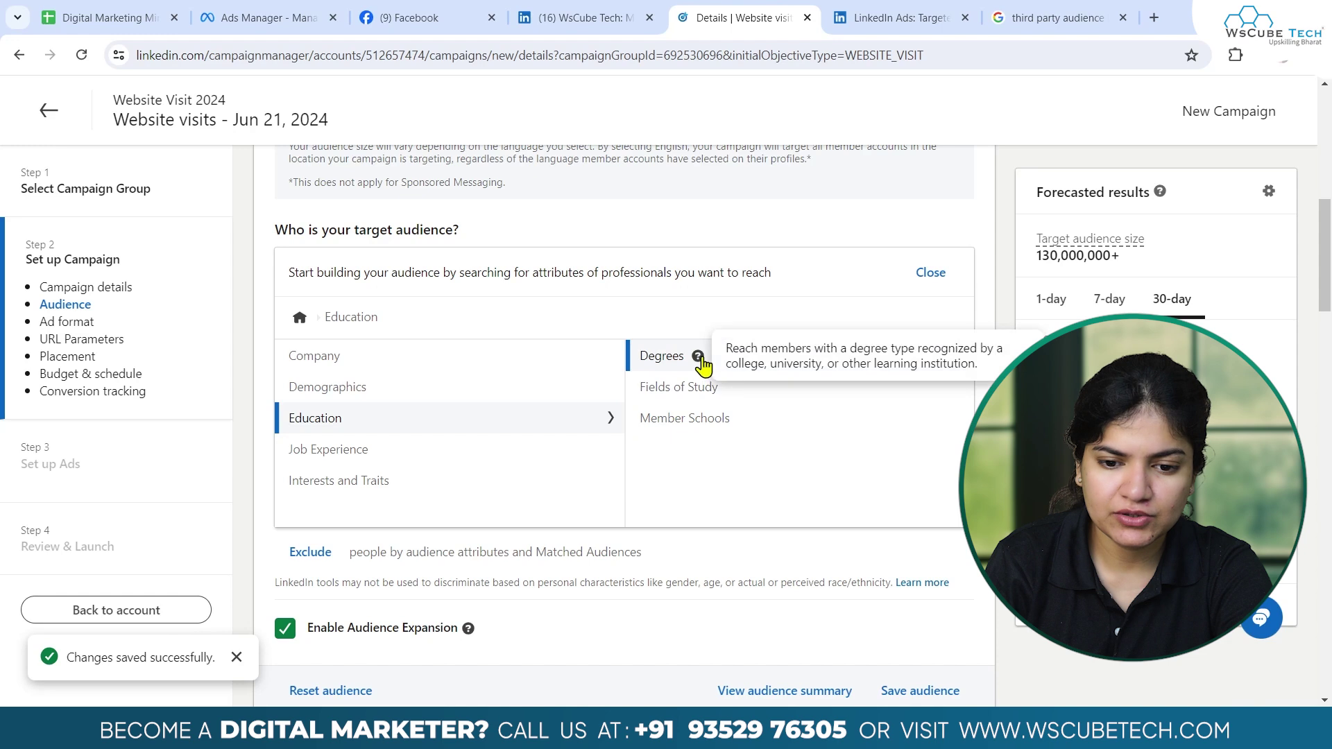
# - Add the Master of Business Administration - MBA degree to the target audience and review the forecasted results' segment breakdown by function
pyautogui.click(856, 366)
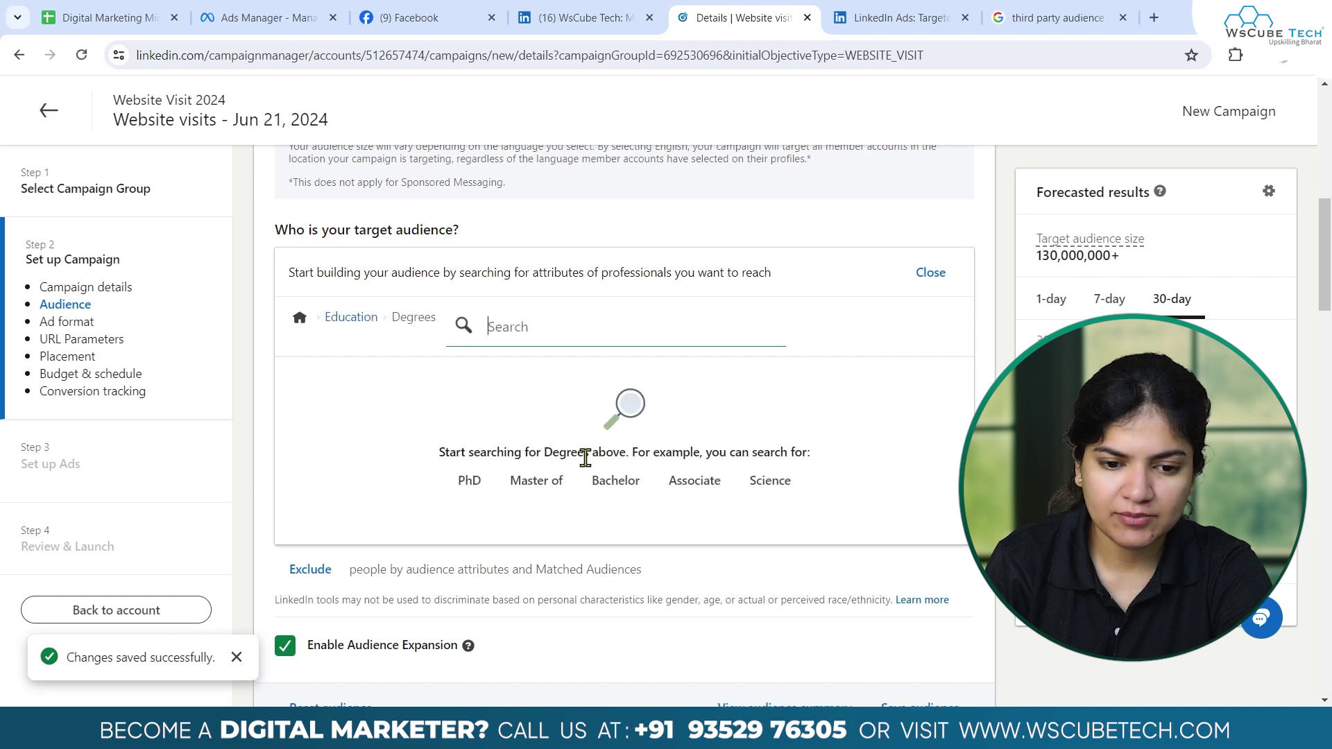
pyautogui.write('mba')
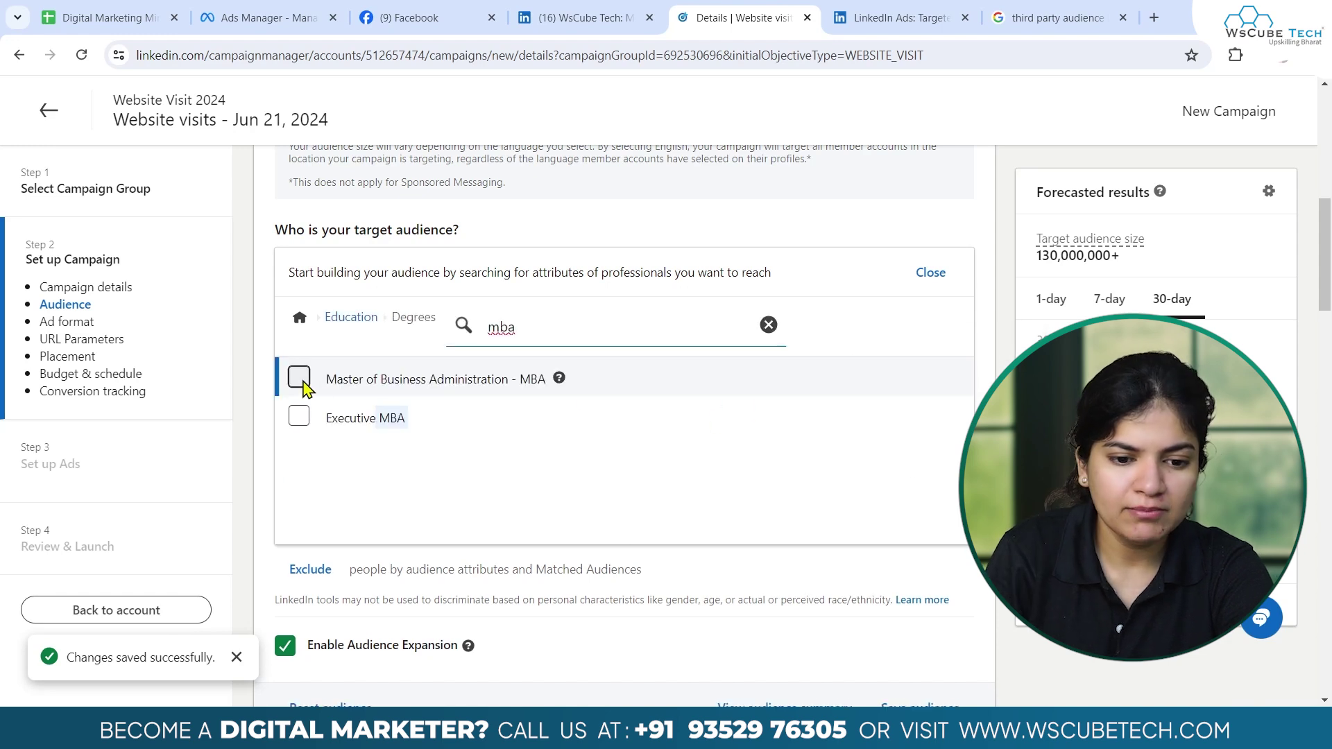
pyautogui.click(299, 378)
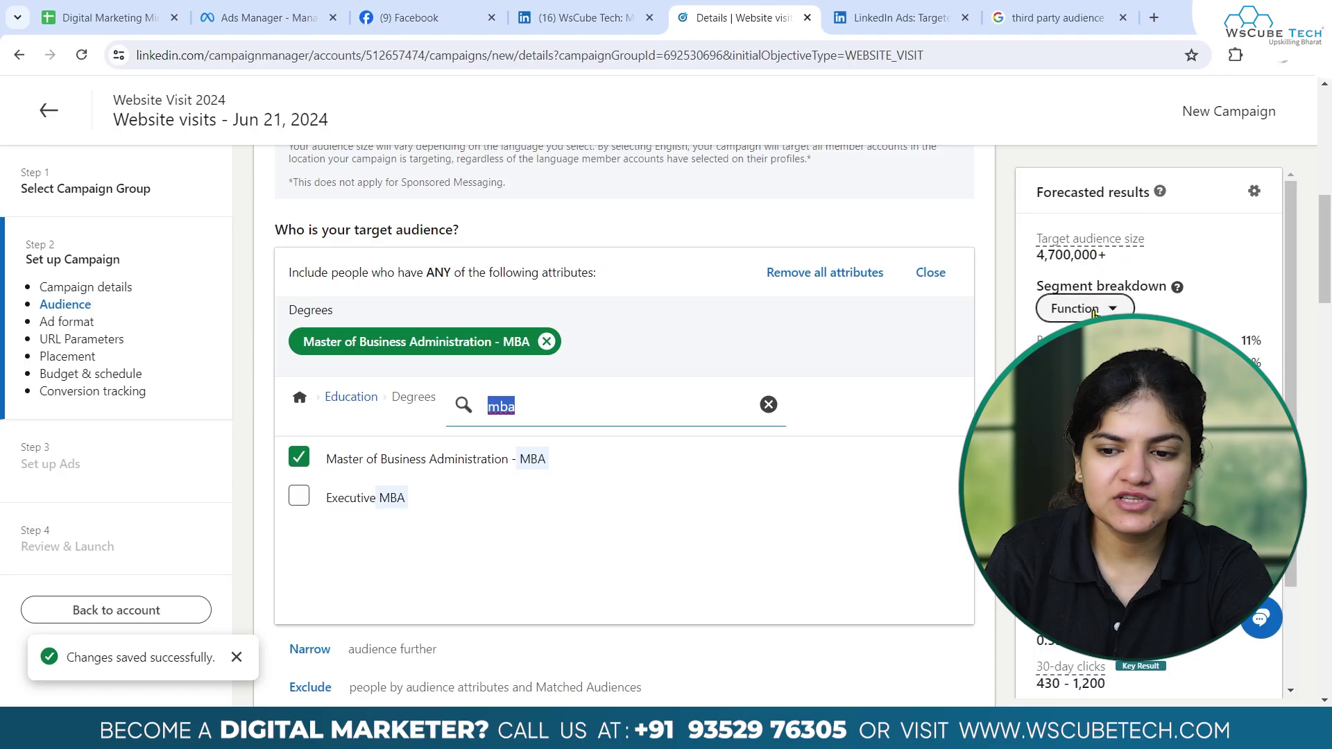
pyautogui.scroll(-1, 1086, 299)
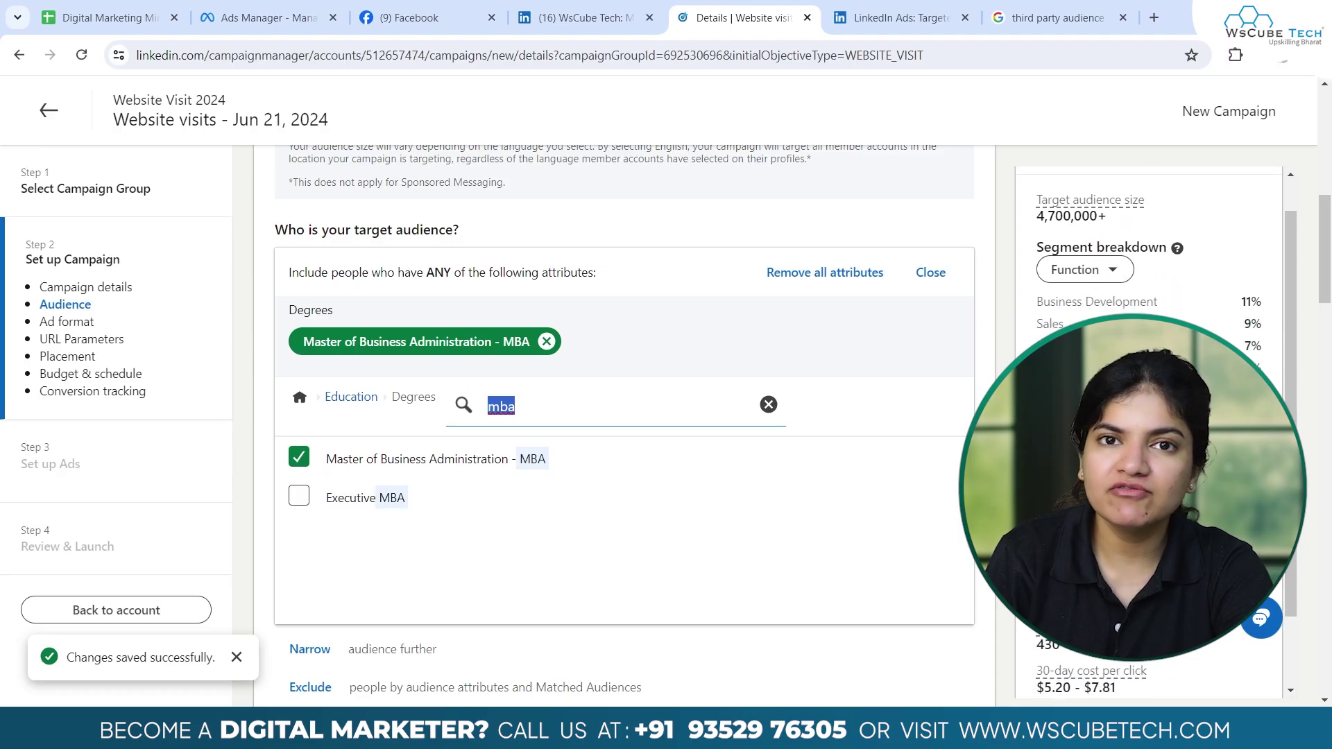
pyautogui.scroll(-2, 1149, 299)
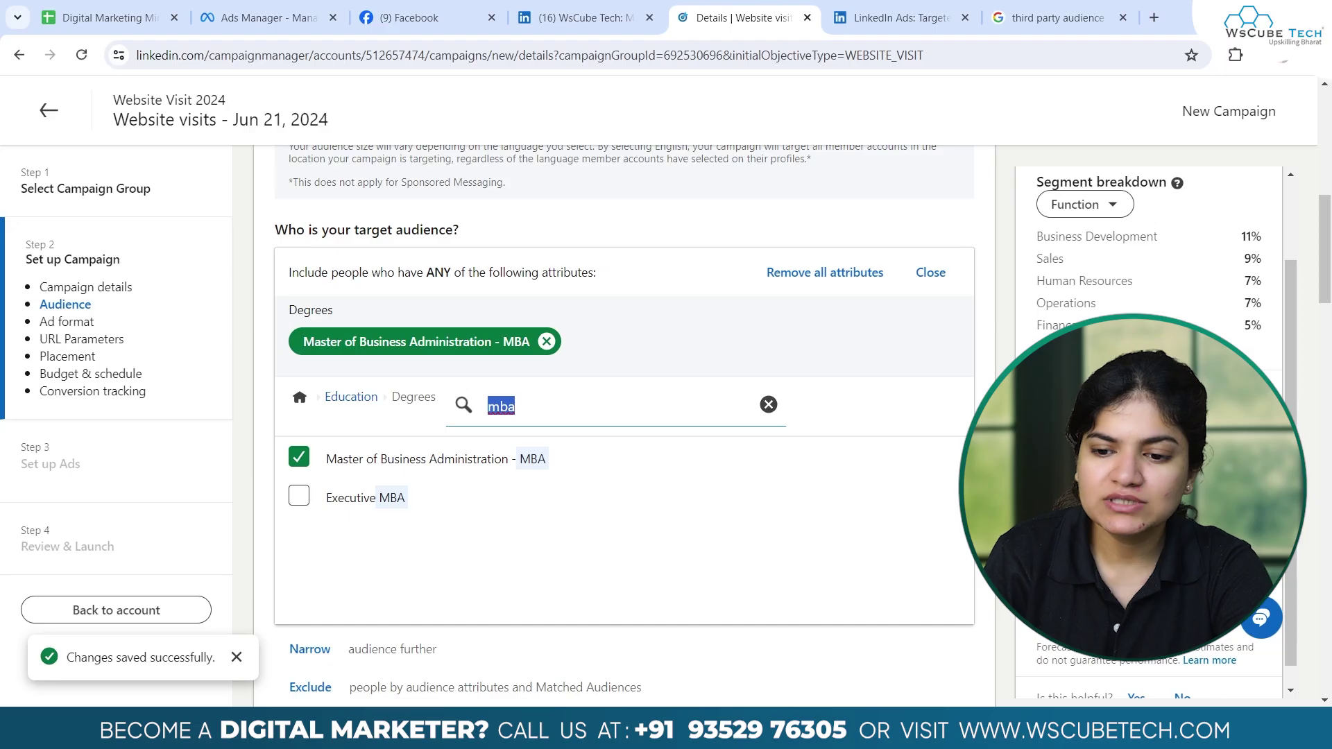
pyautogui.click(1138, 444)
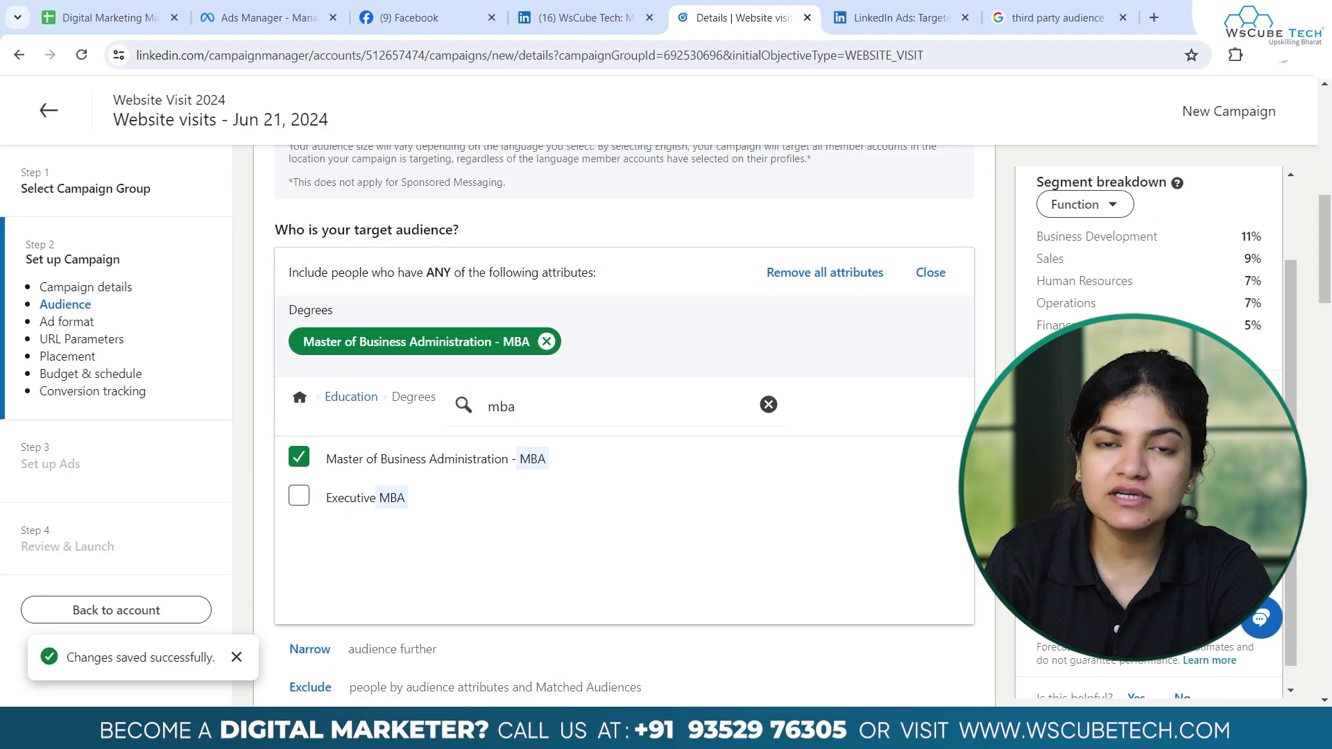
pyautogui.scroll(-1, 1148, 417)
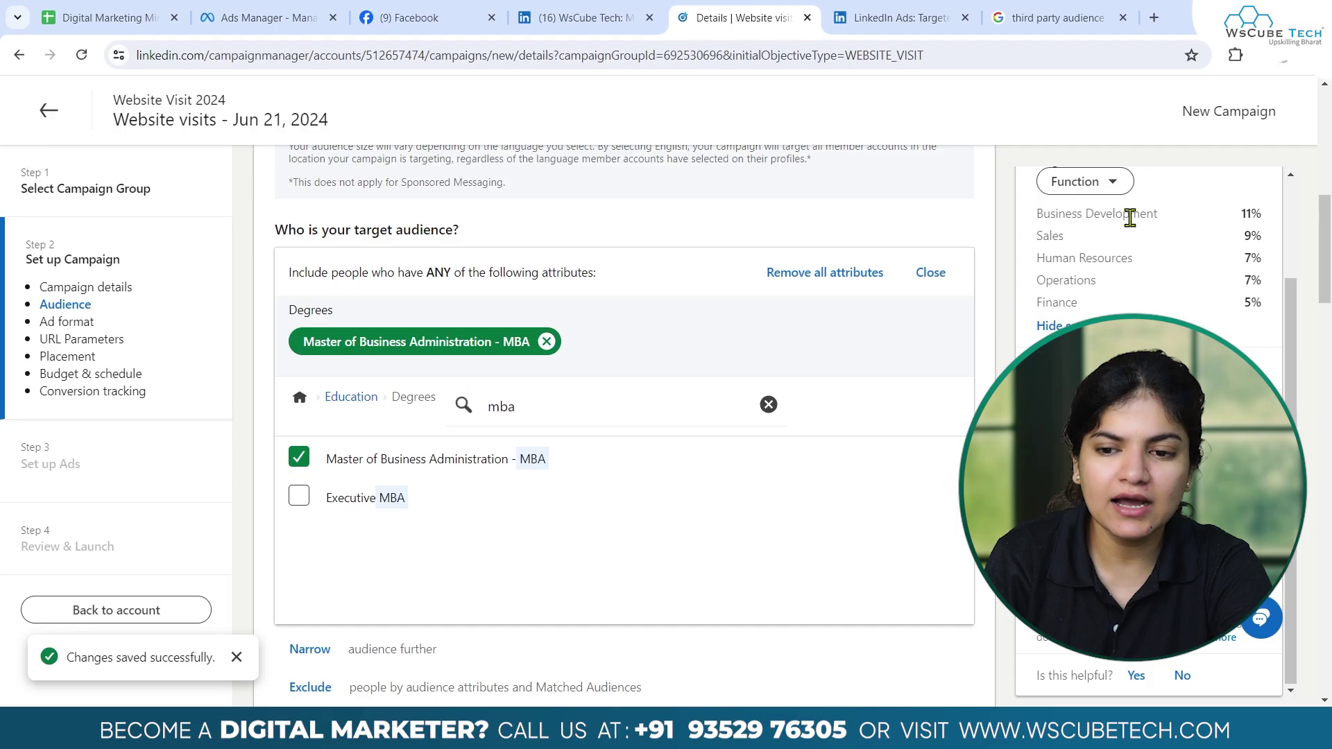
pyautogui.scroll(1, 1130, 217)
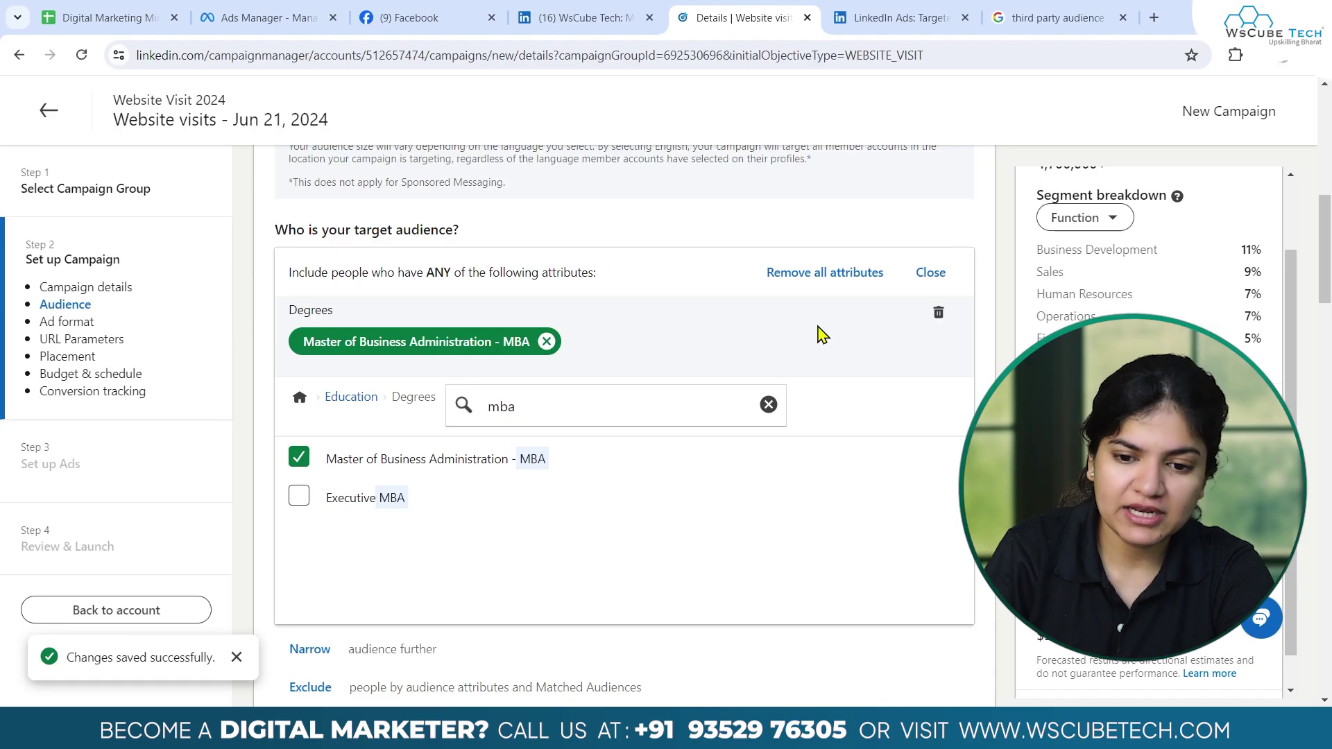
pyautogui.click(768, 404)
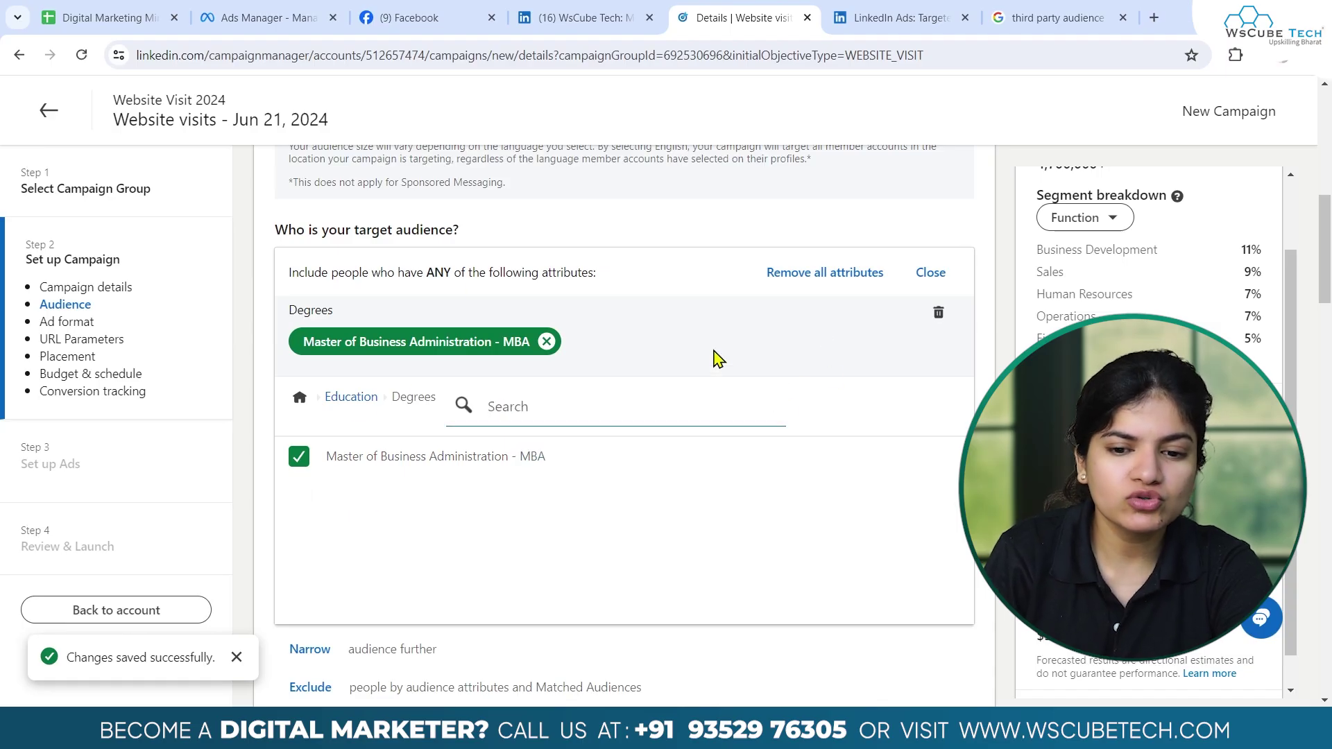
pyautogui.click(931, 272)
# - Narrow the audience further to the Human Resources job function and review the updated forecasted results
pyautogui.click(450, 654)
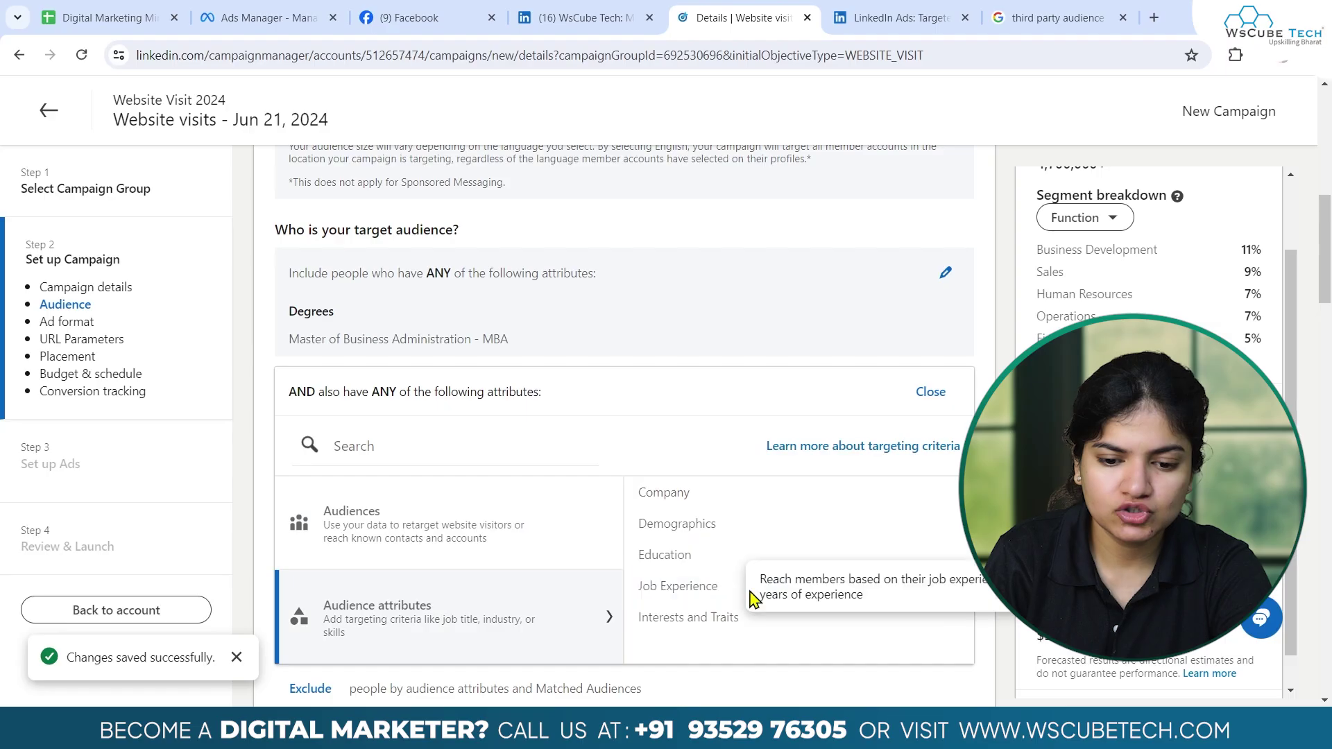
pyautogui.click(708, 594)
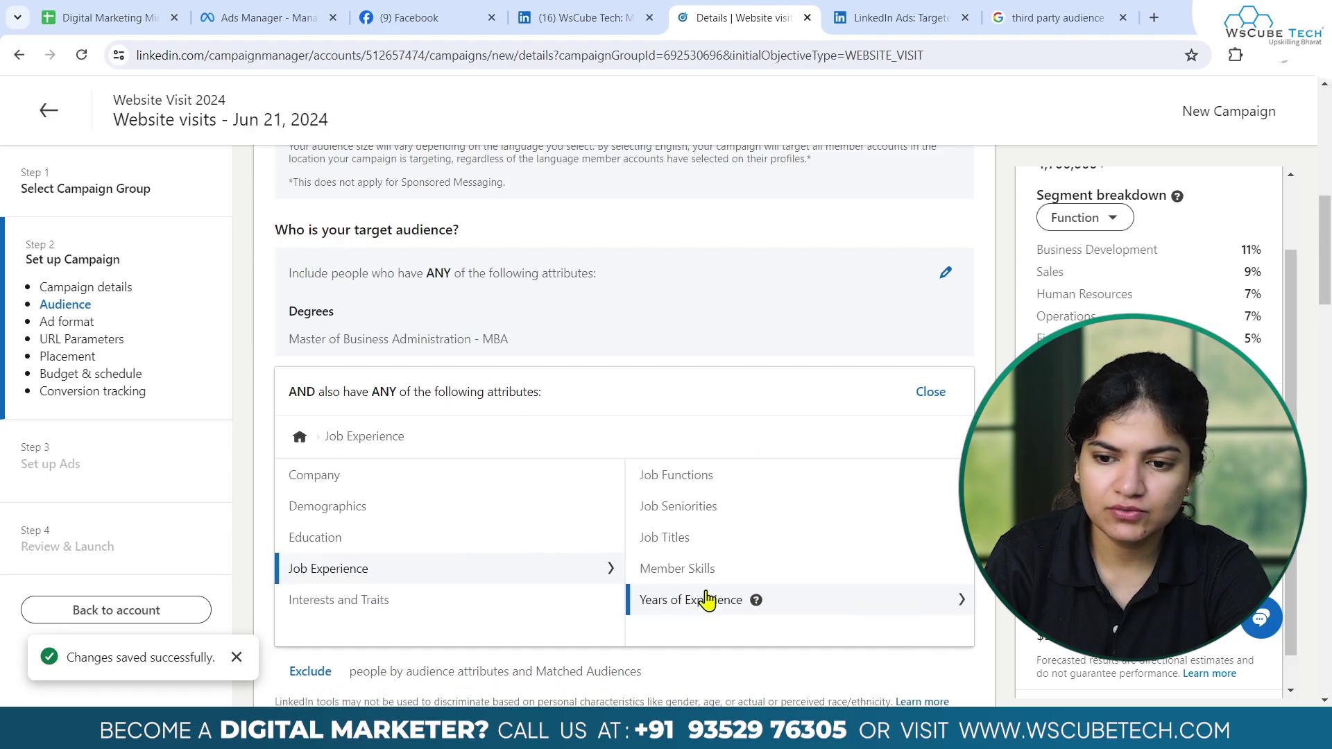
pyautogui.click(676, 474)
pyautogui.click(614, 437)
pyautogui.write('hr')
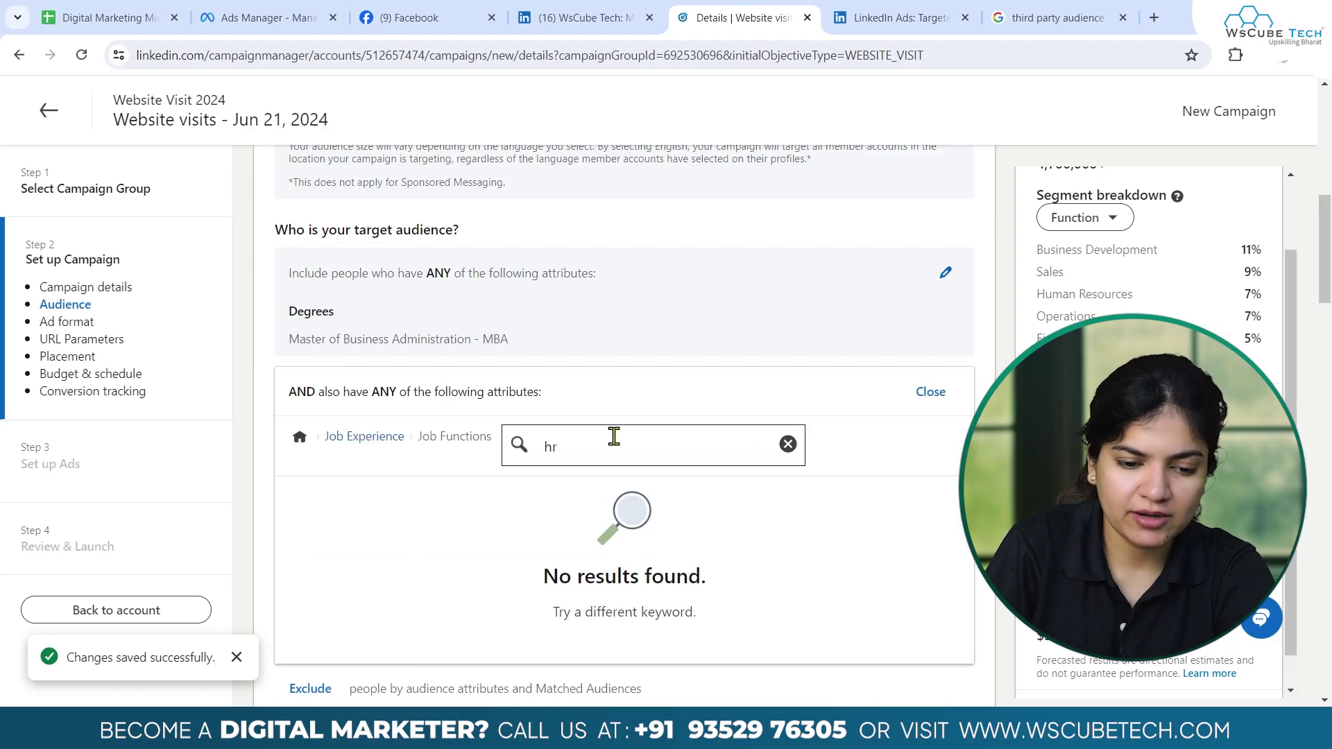
pyautogui.click(298, 597)
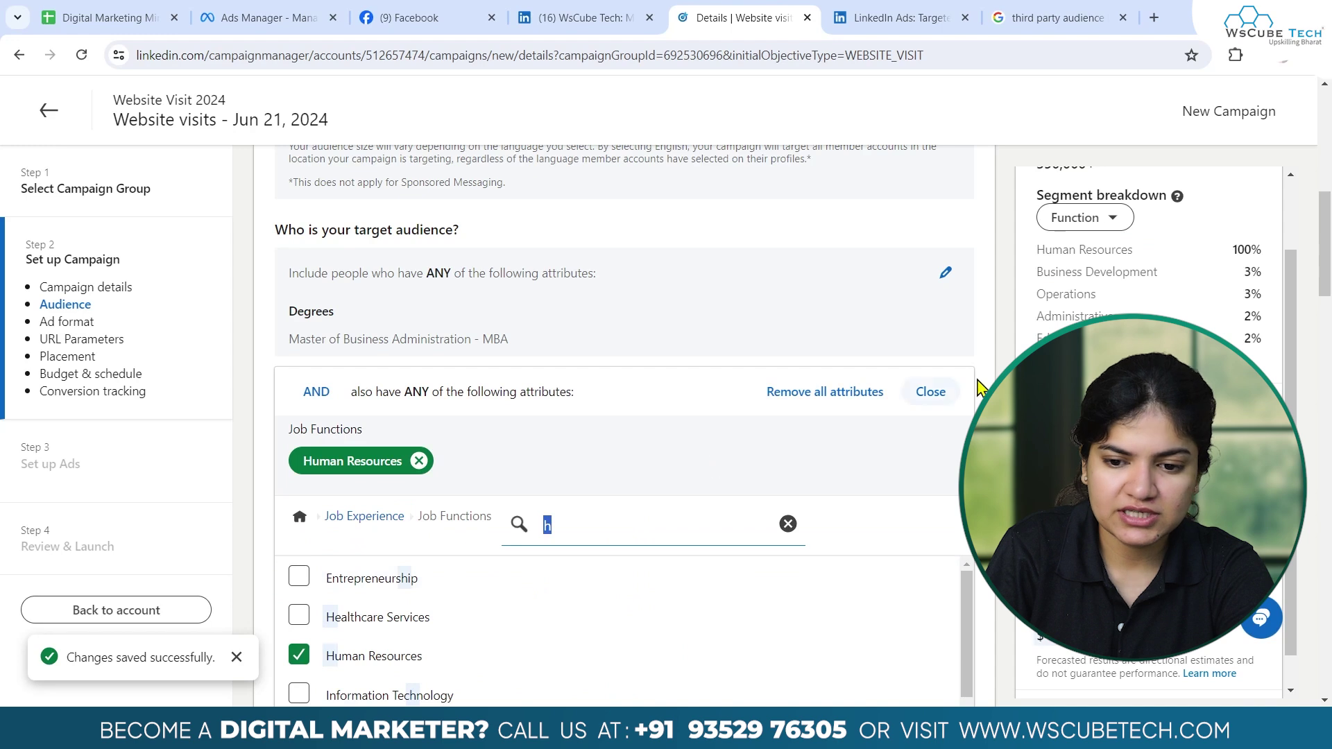
pyautogui.click(931, 392)
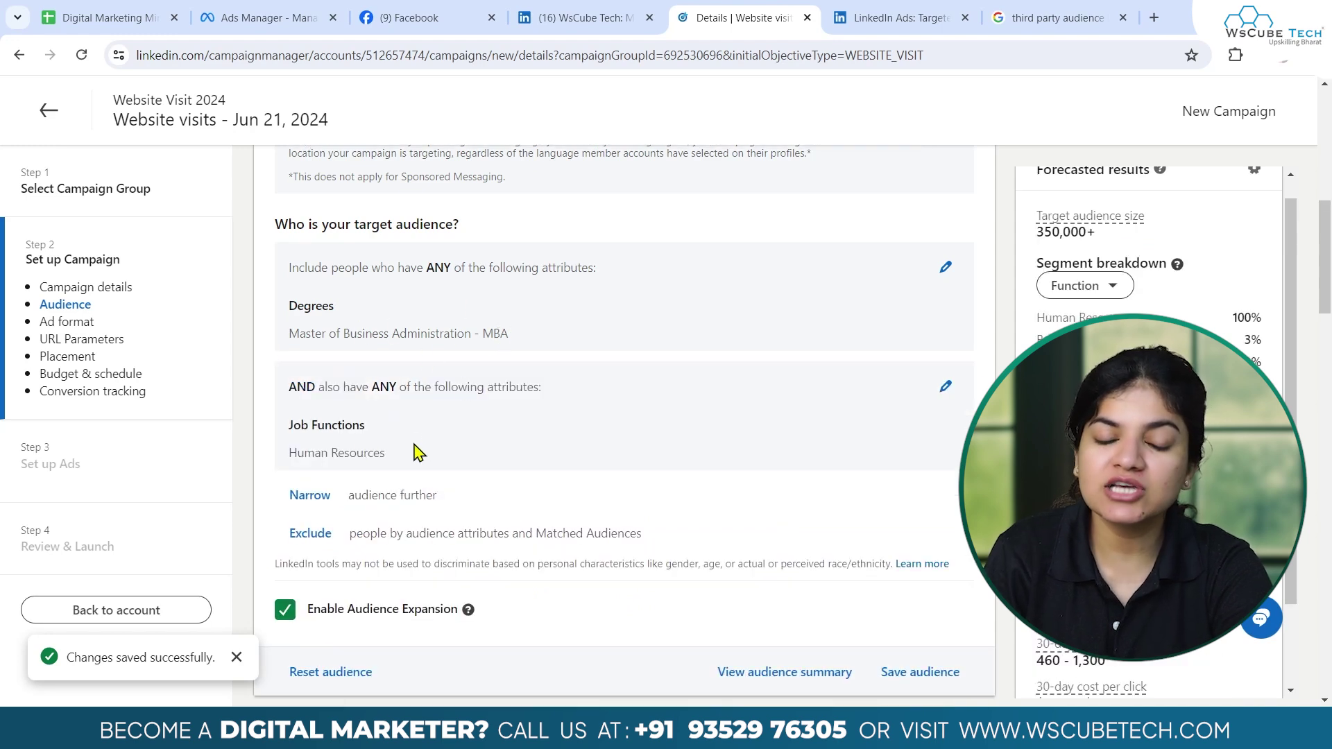
pyautogui.scroll(1, 1124, 278)
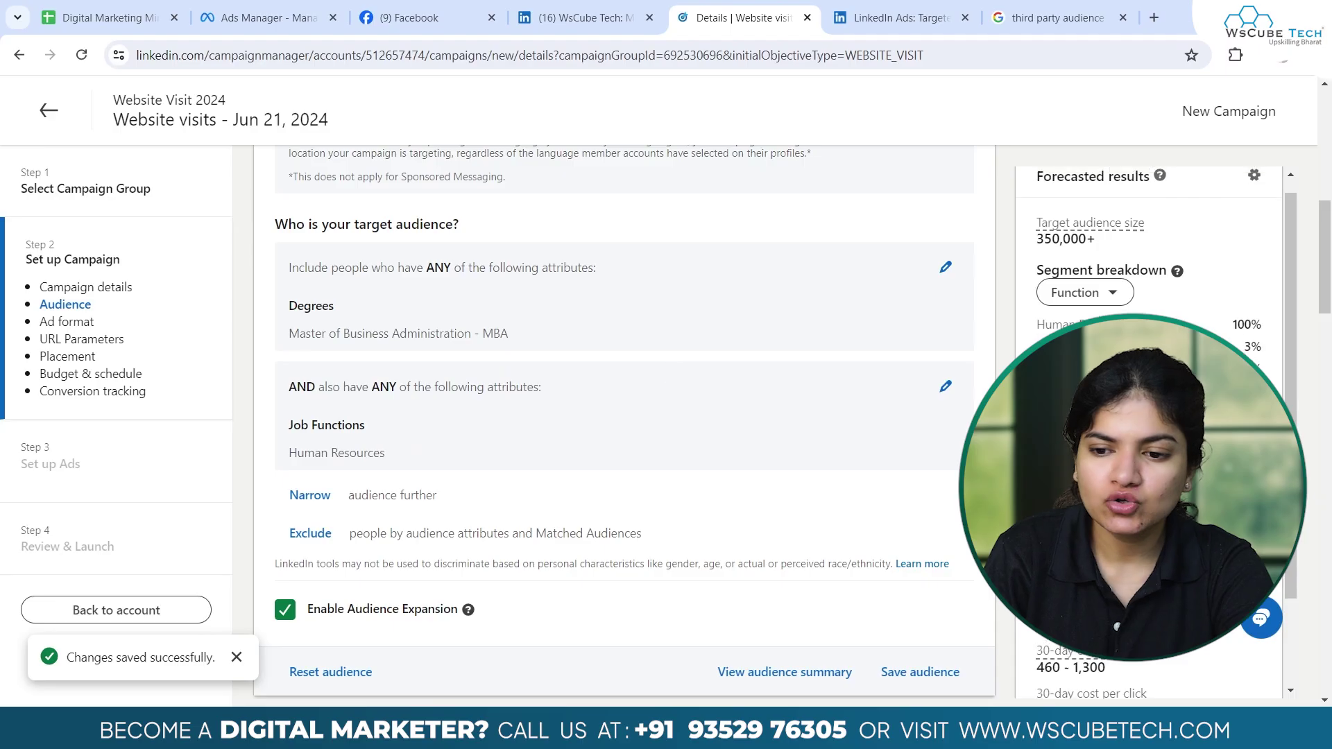
pyautogui.scroll(-2, 1148, 417)
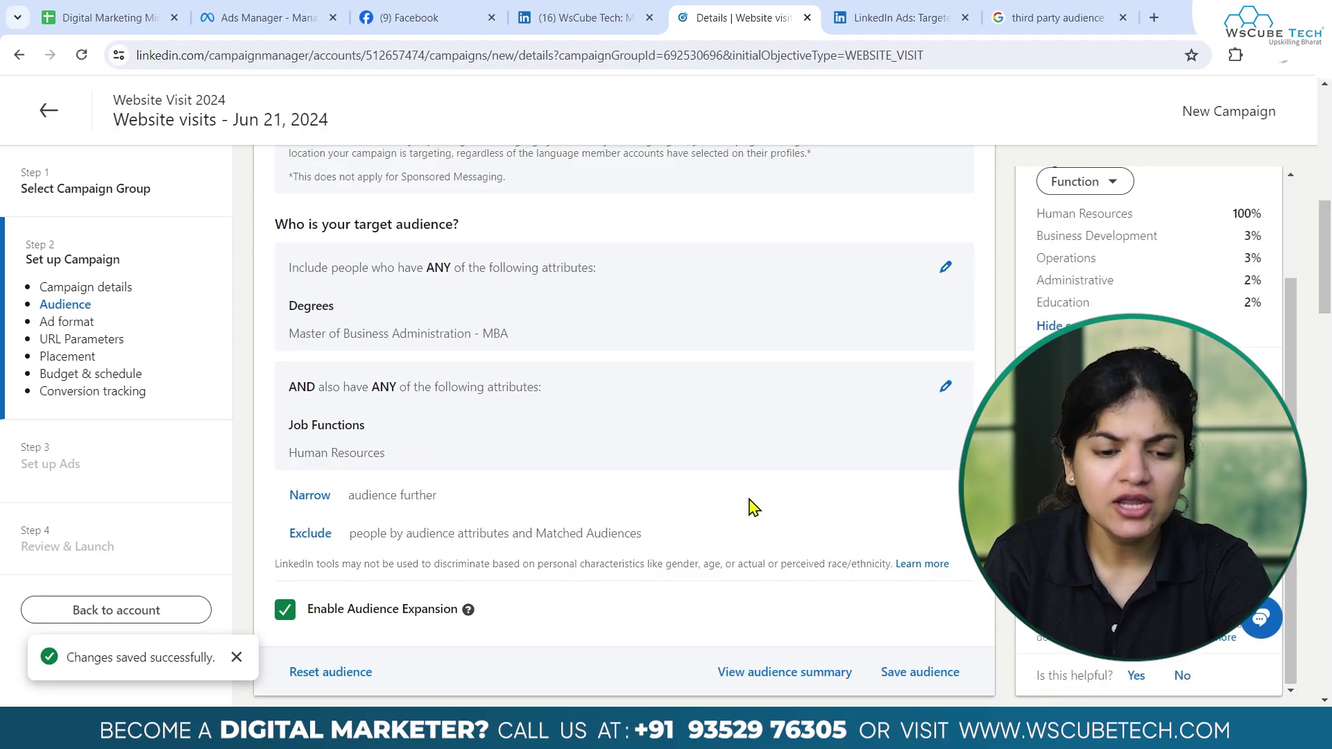
# - Turn off the LinkedIn Audience Network placement so the ads run only on LinkedIn
pyautogui.scroll(10, 754, 508)
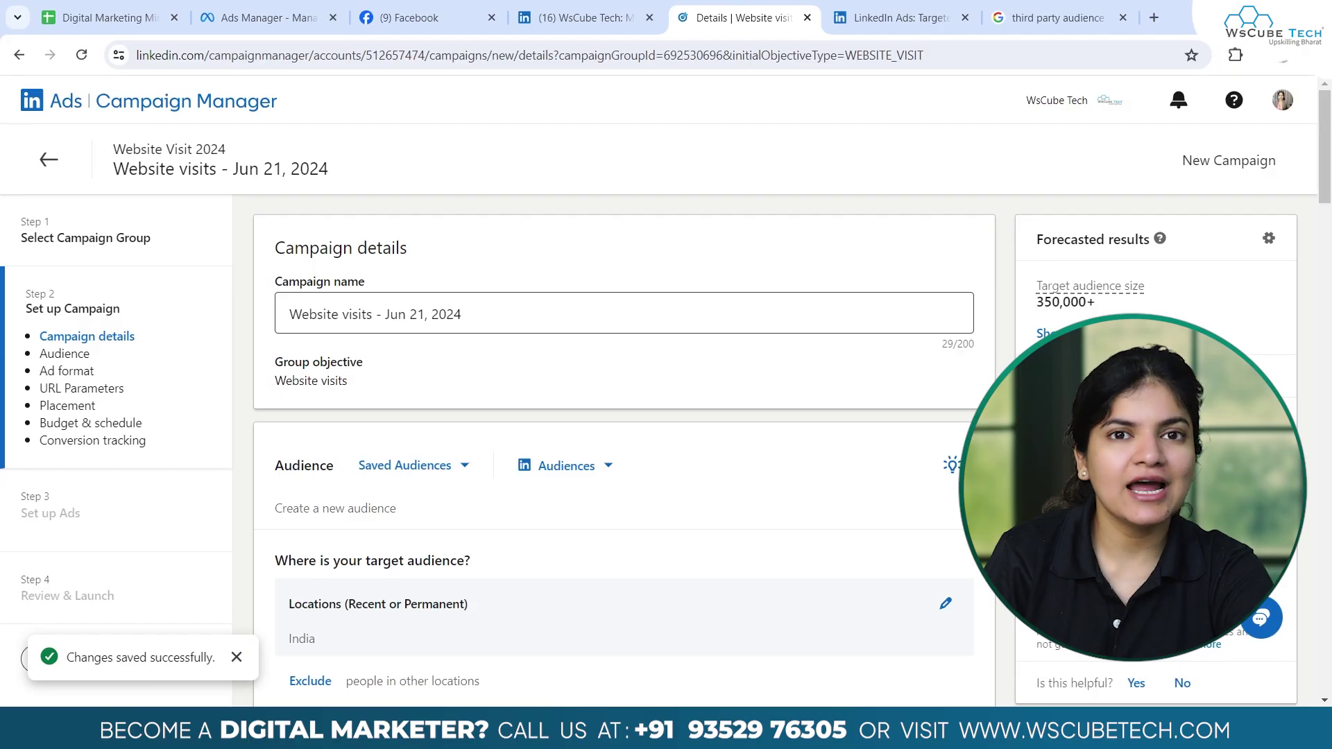
pyautogui.scroll(-15, 767, 484)
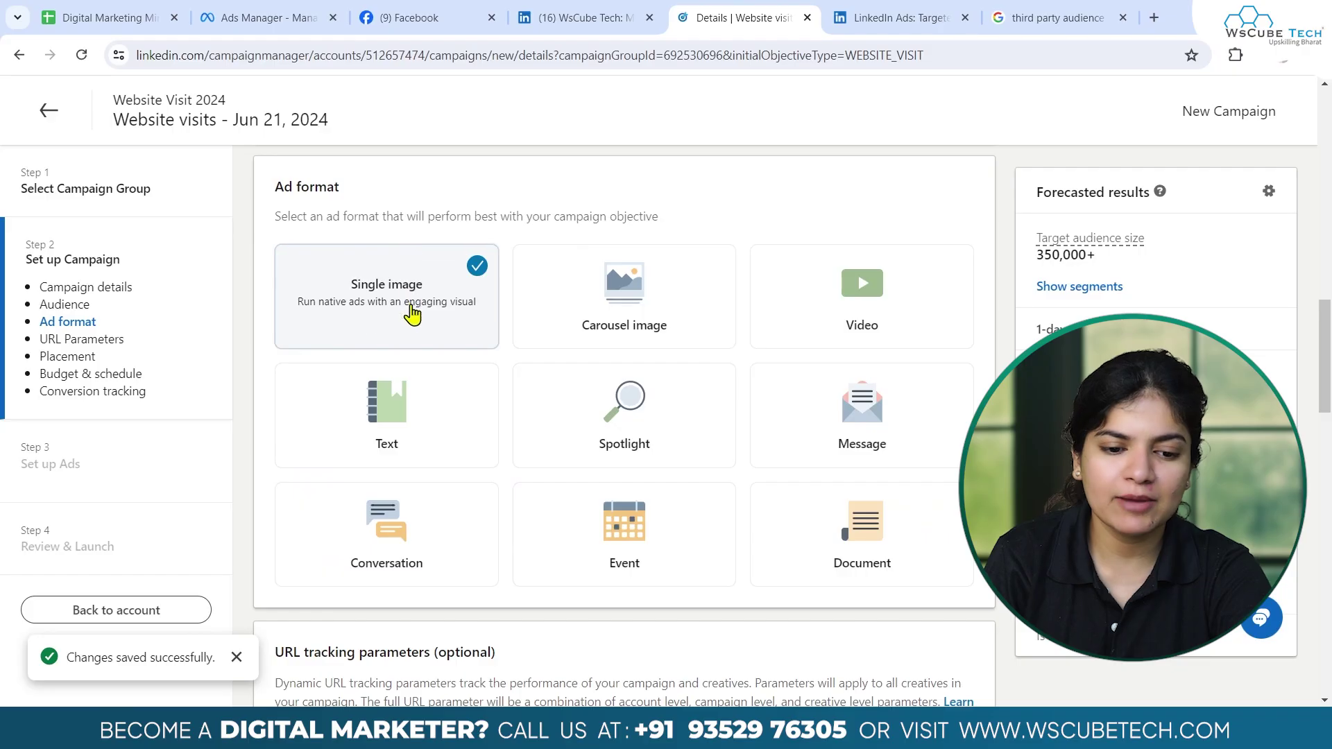
pyautogui.scroll(-6, 531, 652)
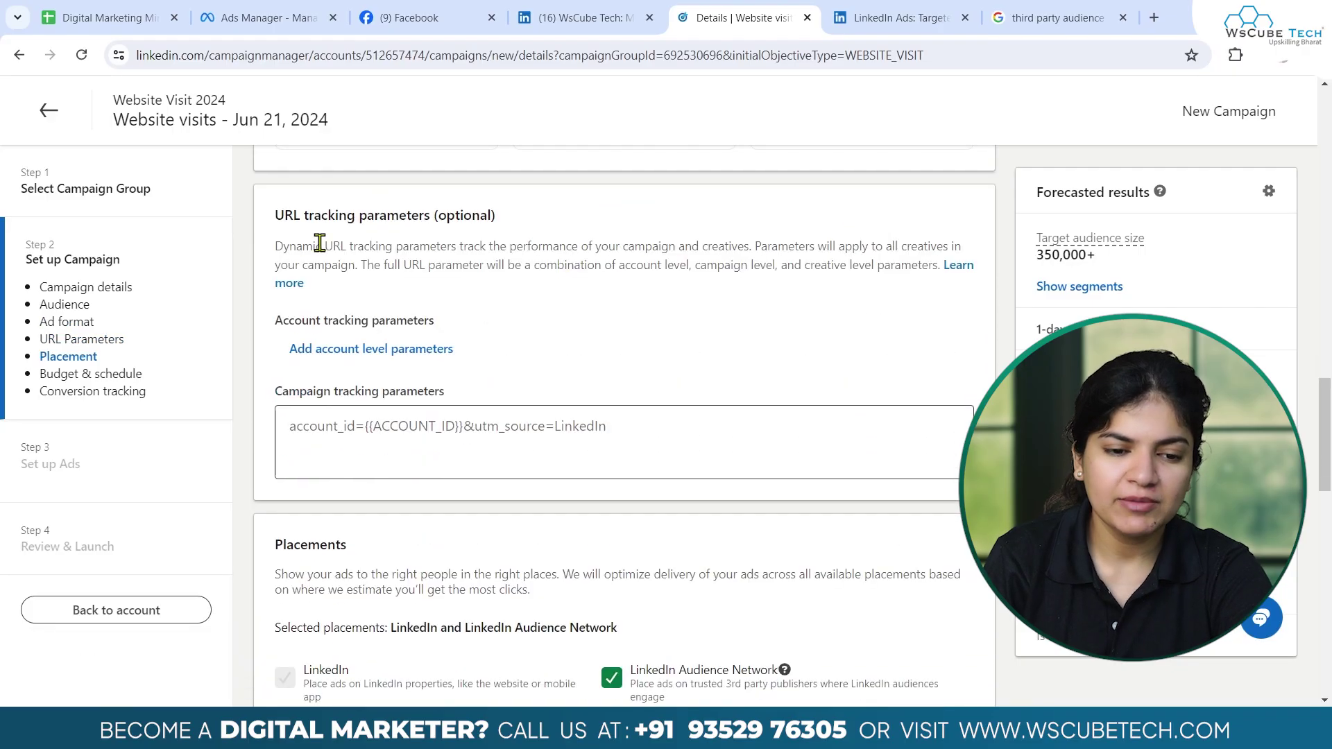
pyautogui.scroll(-1, 553, 388)
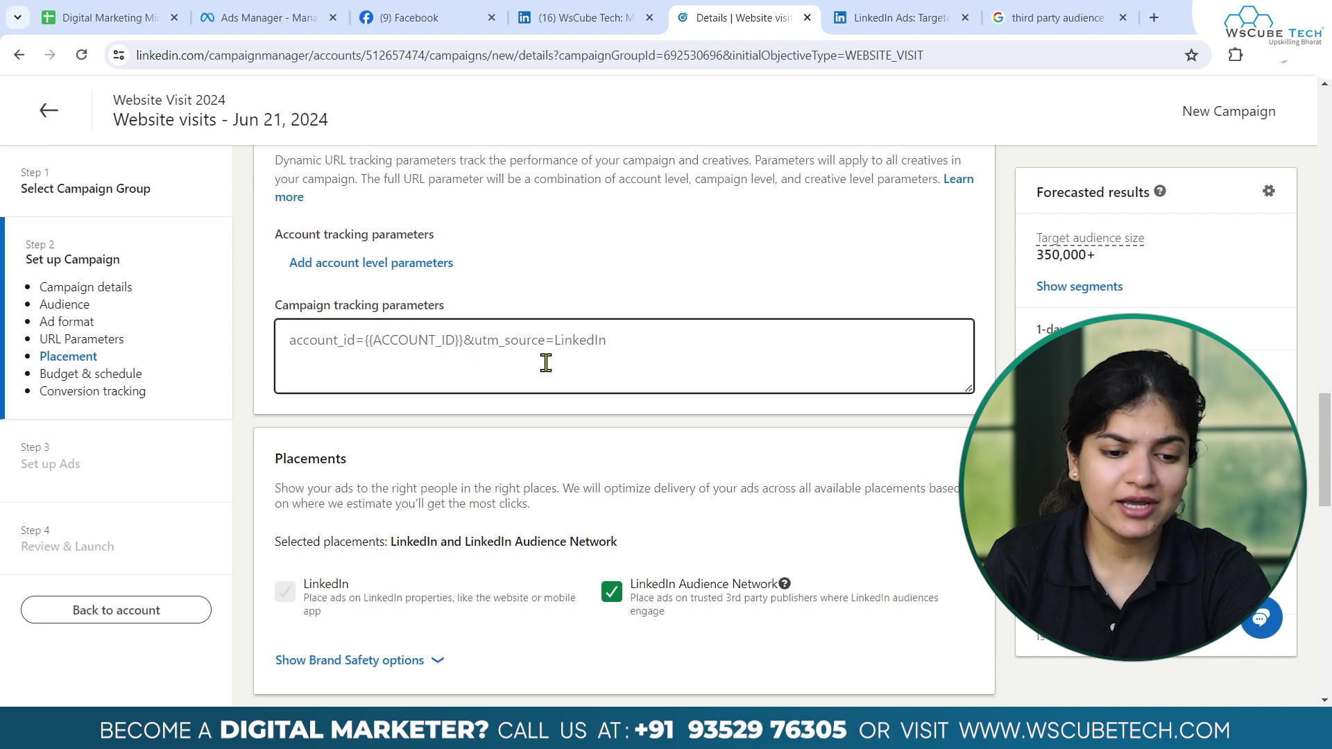
pyautogui.scroll(-3, 546, 363)
pyautogui.scroll(-1, 538, 211)
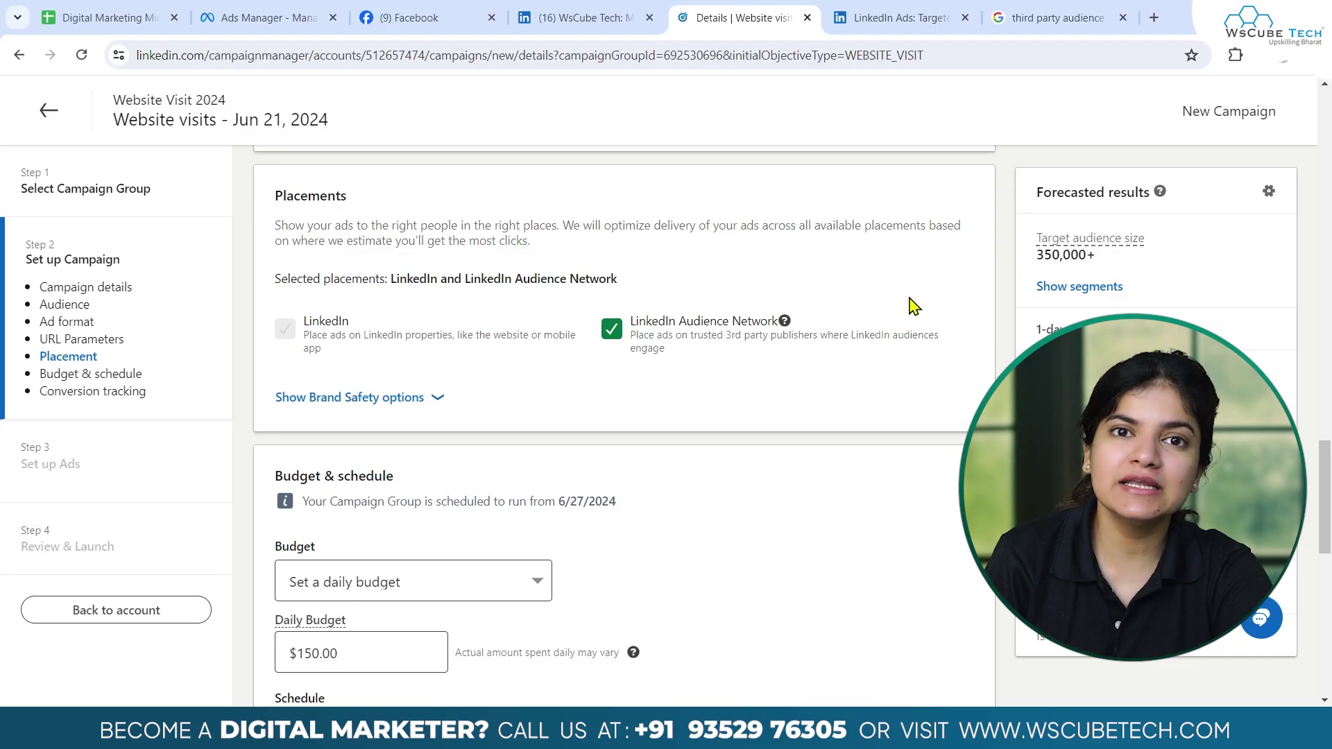
pyautogui.click(612, 331)
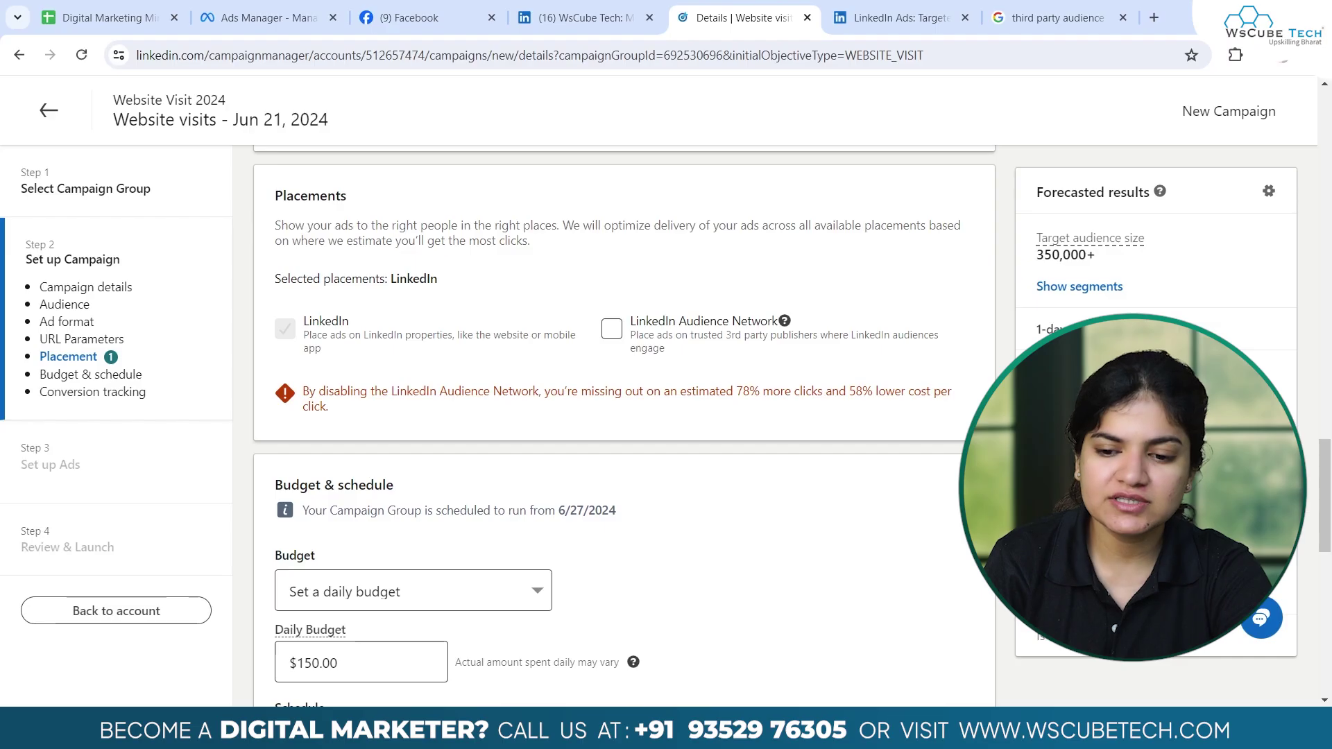
# - Choose a daily budget for the campaign, set it to $20.00 and dismiss the budget increase recommendation
pyautogui.scroll(-1, 909, 476)
pyautogui.scroll(-2, 909, 476)
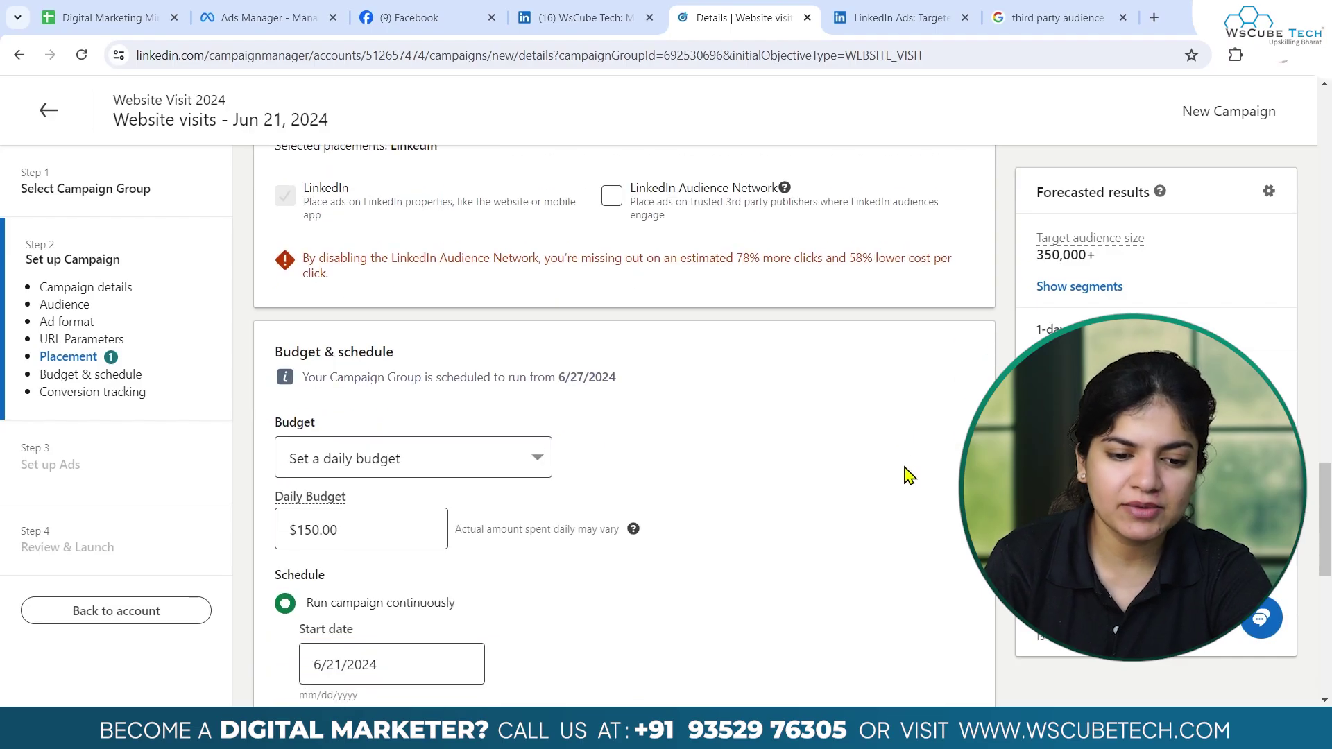
pyautogui.click(454, 367)
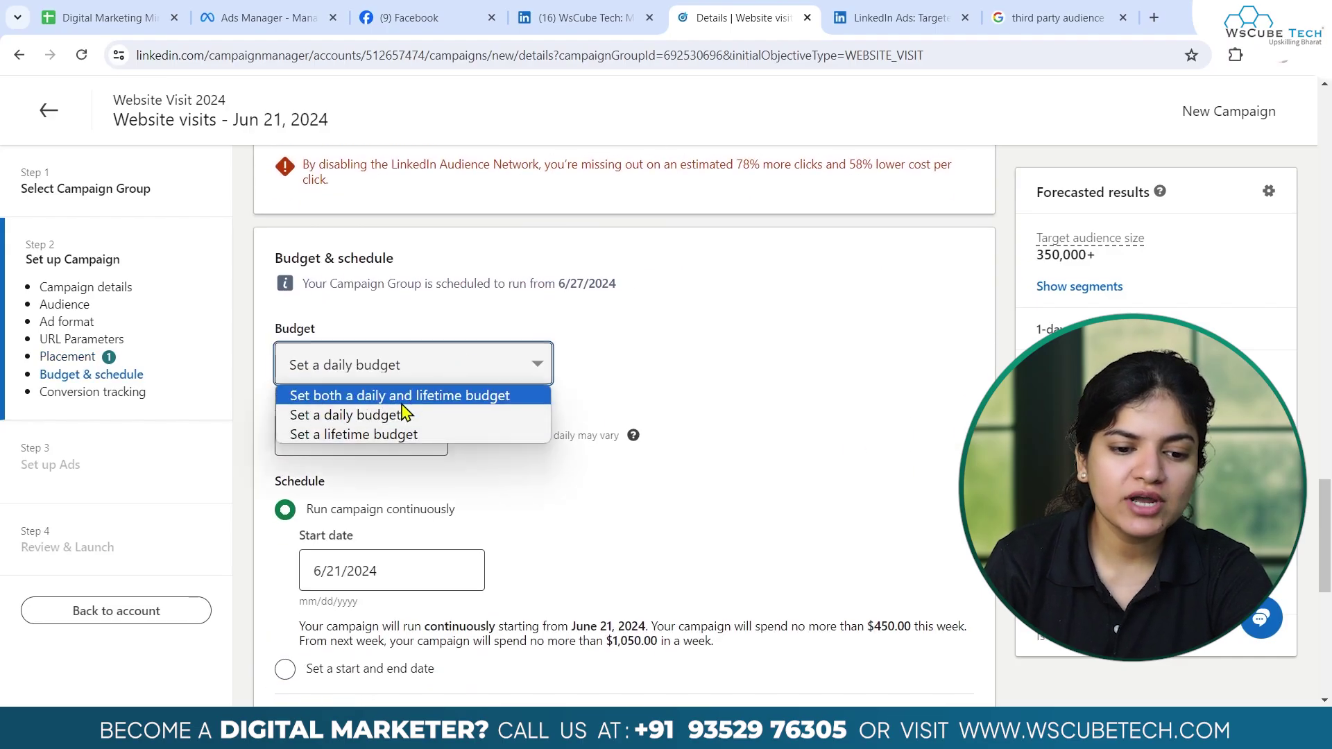
pyautogui.click(366, 415)
pyautogui.click(373, 439)
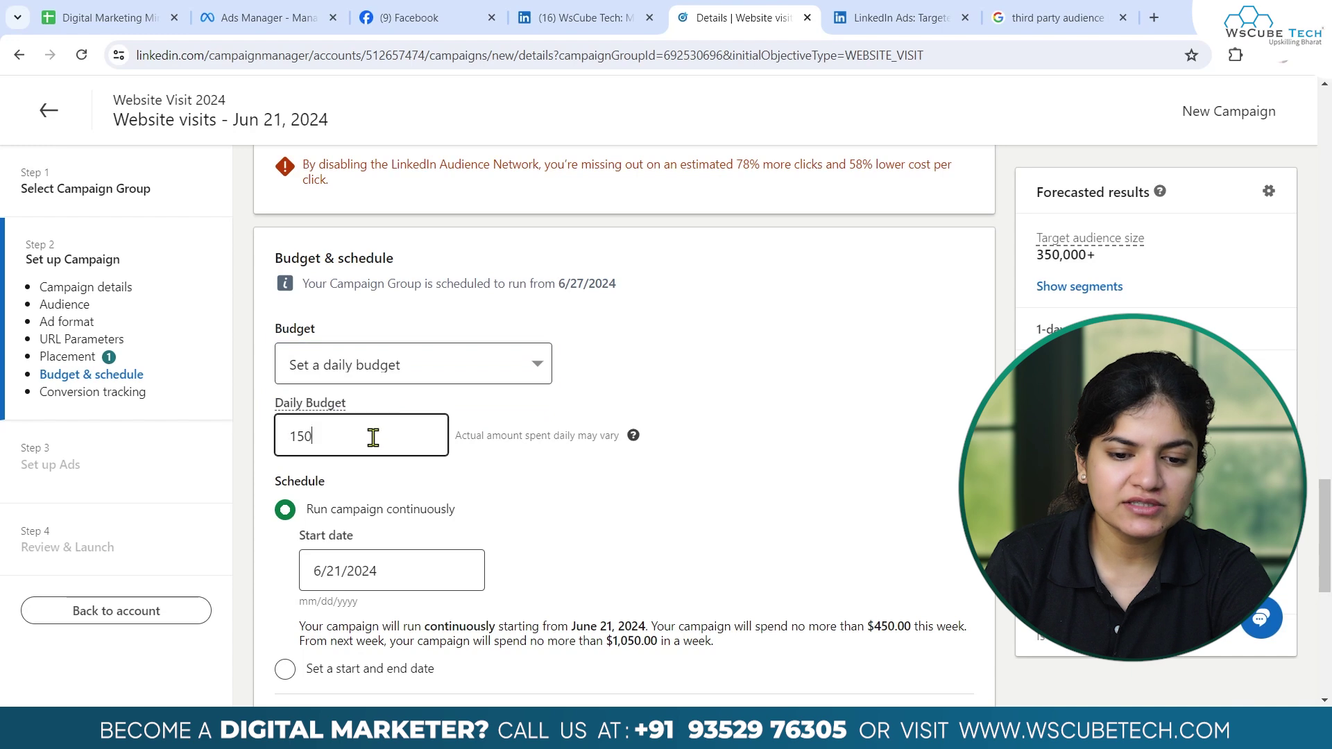
pyautogui.press('BackSpace')
pyautogui.press('BackSpace')
pyautogui.press('BackSpace')
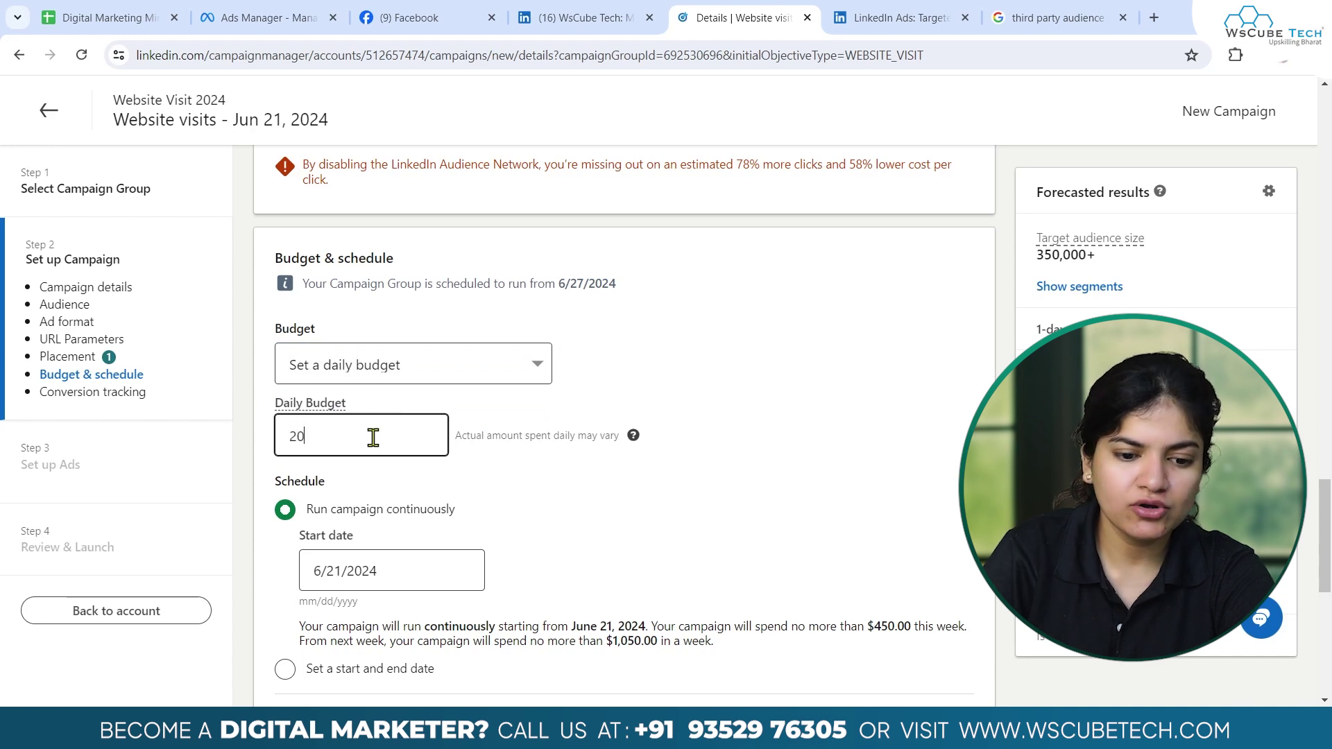
pyautogui.click(636, 550)
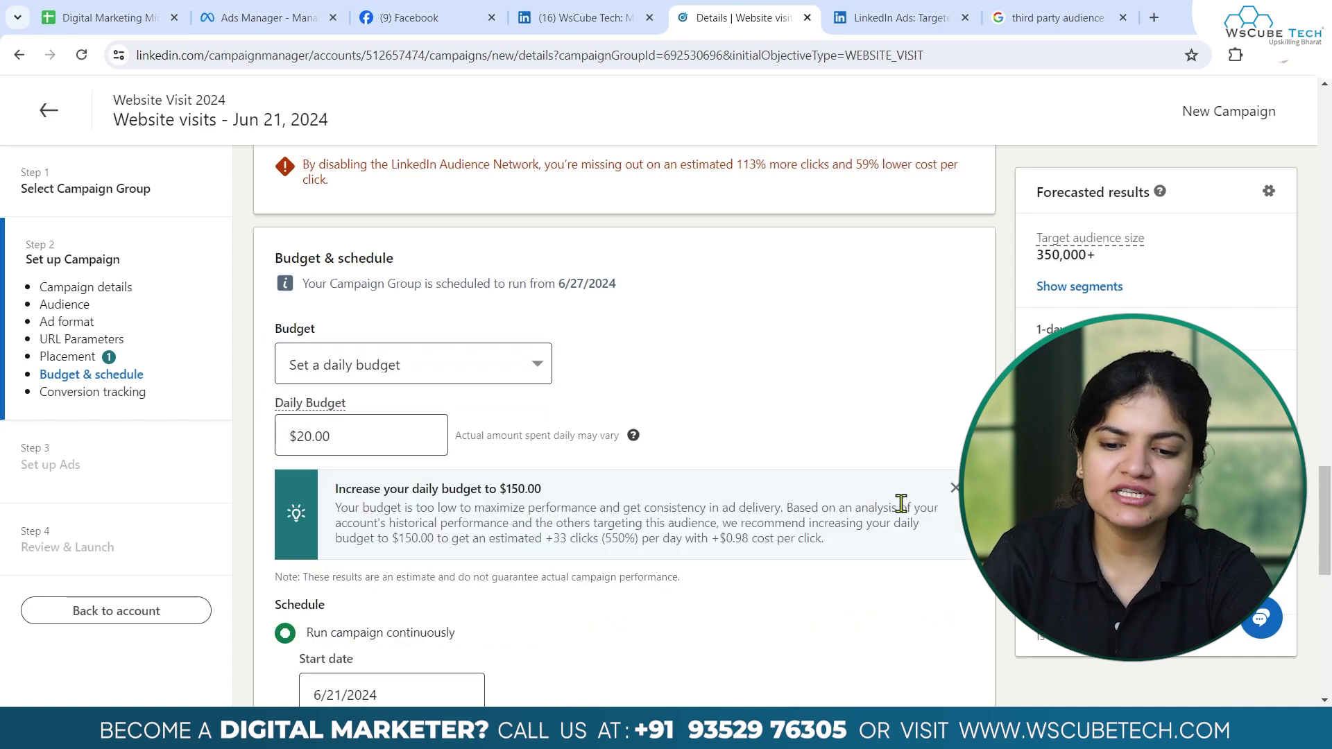
pyautogui.click(954, 489)
# - Set the start date of the continuously running campaign to 6/27/2024
pyautogui.scroll(-2, 750, 491)
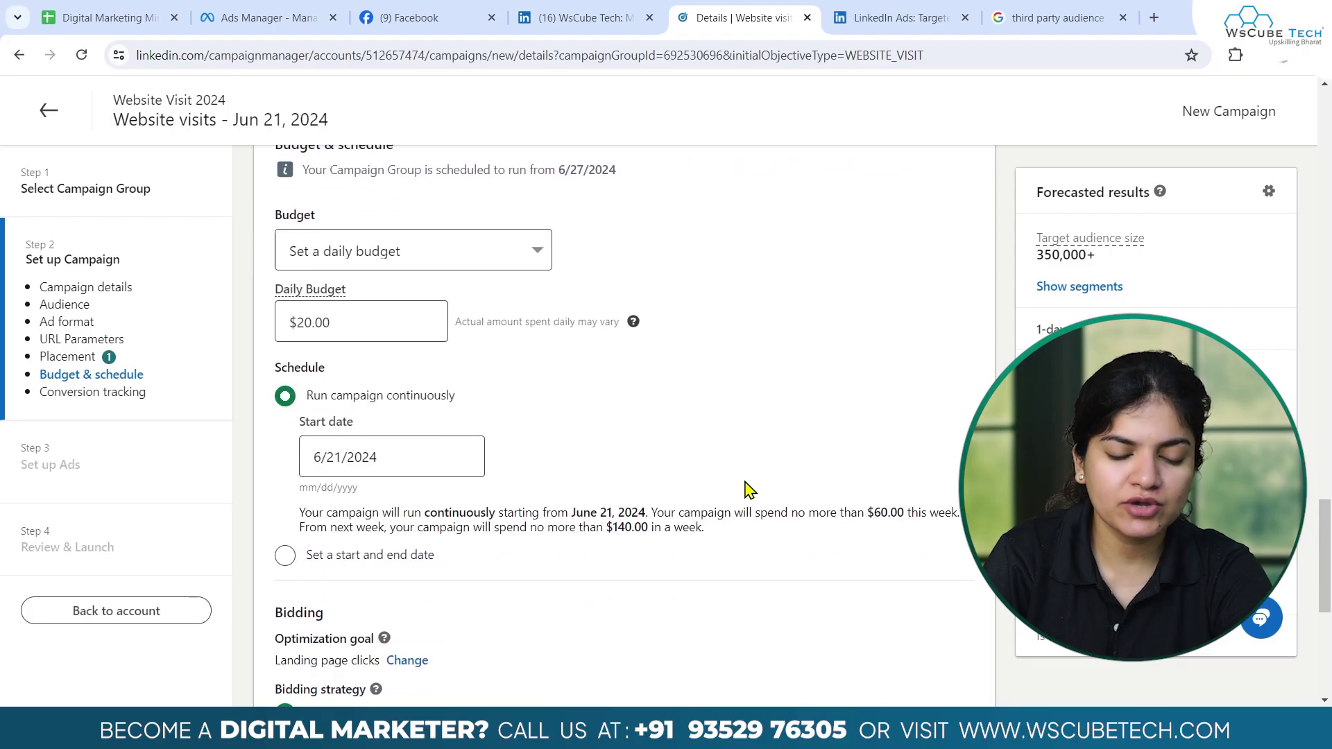
pyautogui.scroll(-1, 583, 399)
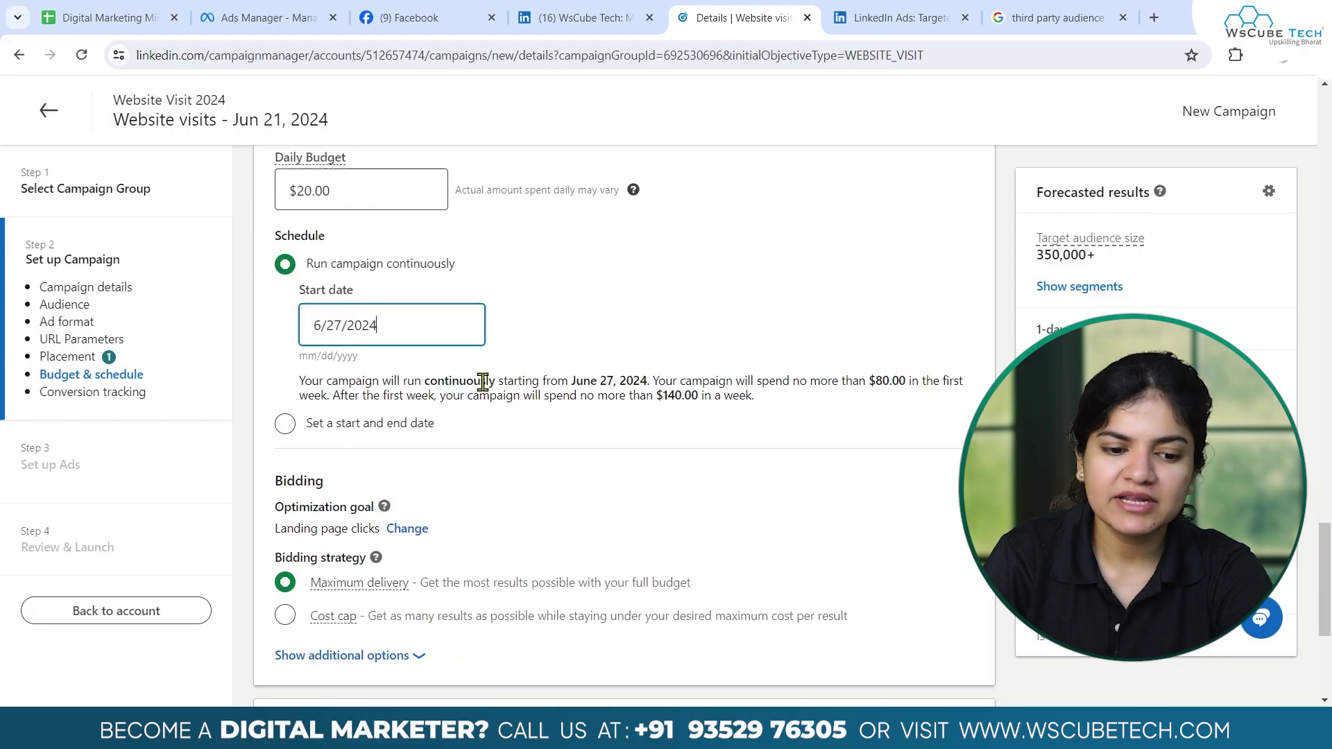
pyautogui.scroll(-1, 482, 381)
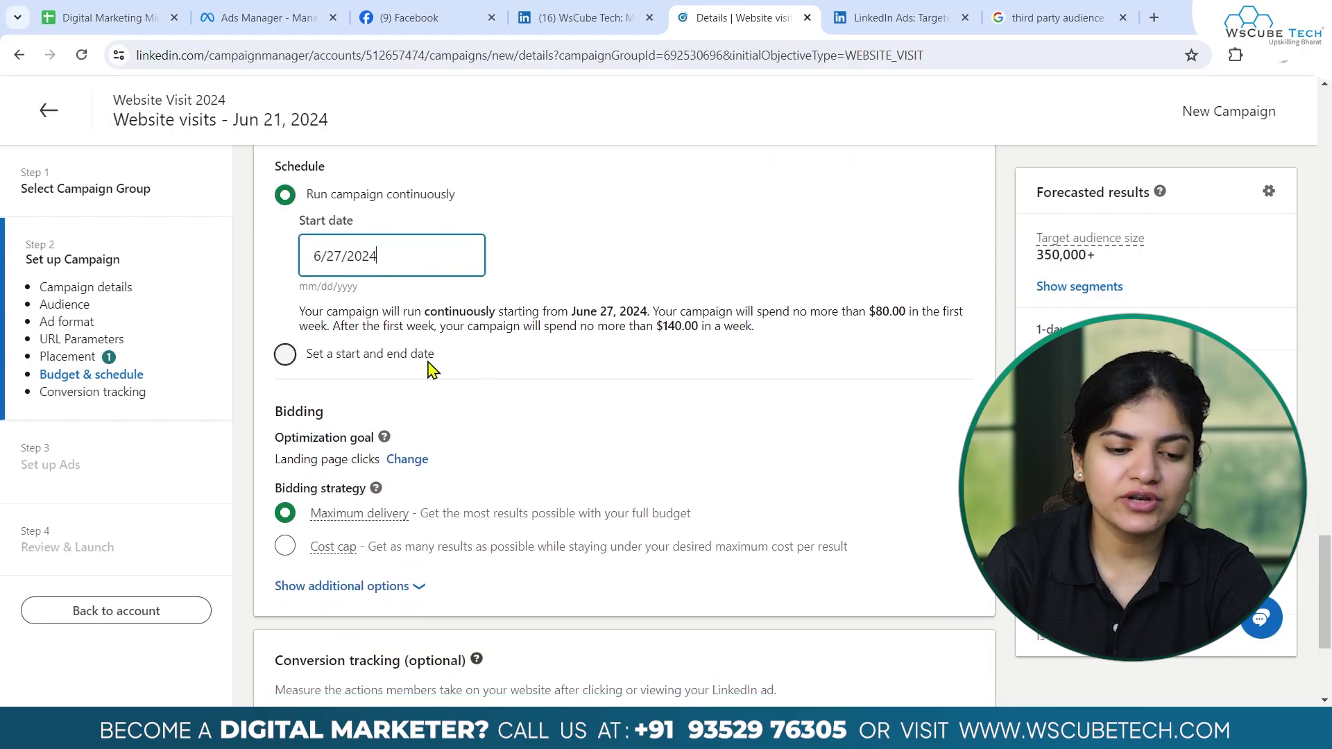
# - Switch the bidding strategy to Cost cap and set the cap to $4.00 per landing page click
pyautogui.scroll(-2, 430, 368)
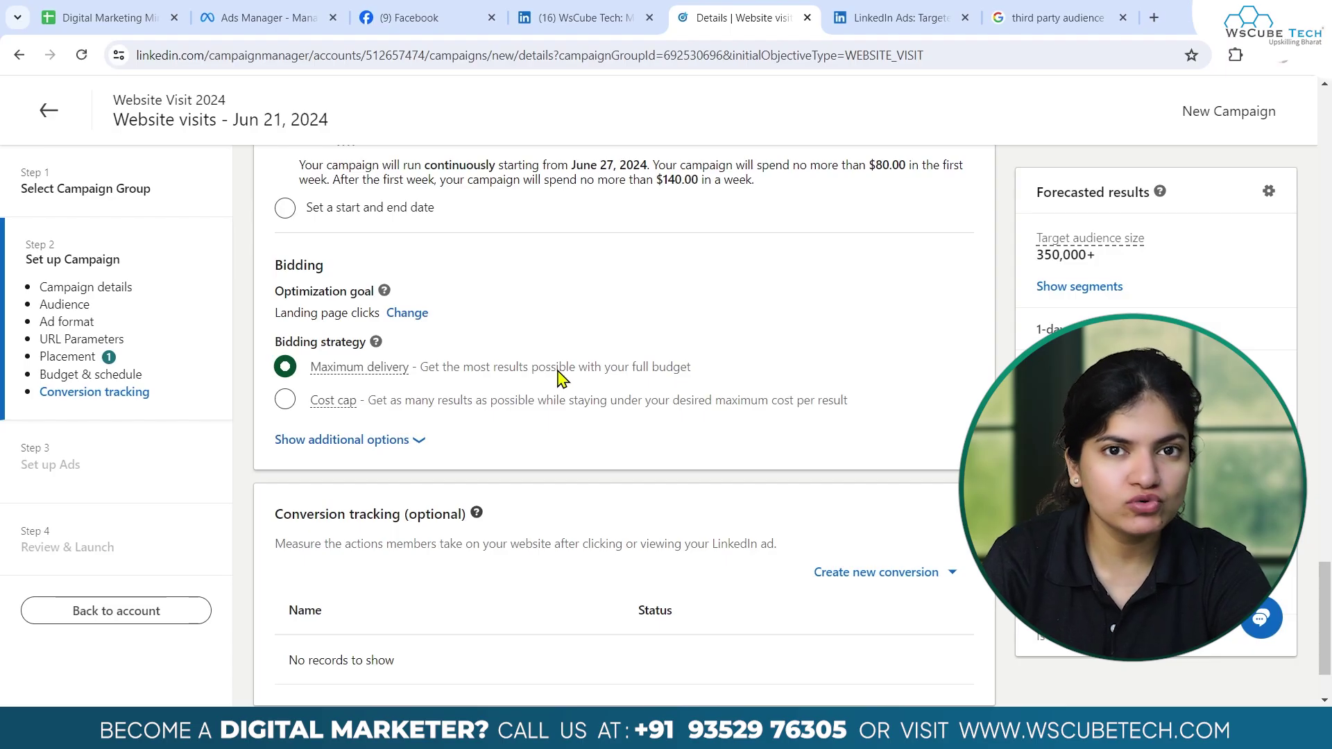
pyautogui.click(285, 402)
pyautogui.scroll(-1, 287, 411)
pyautogui.click(426, 385)
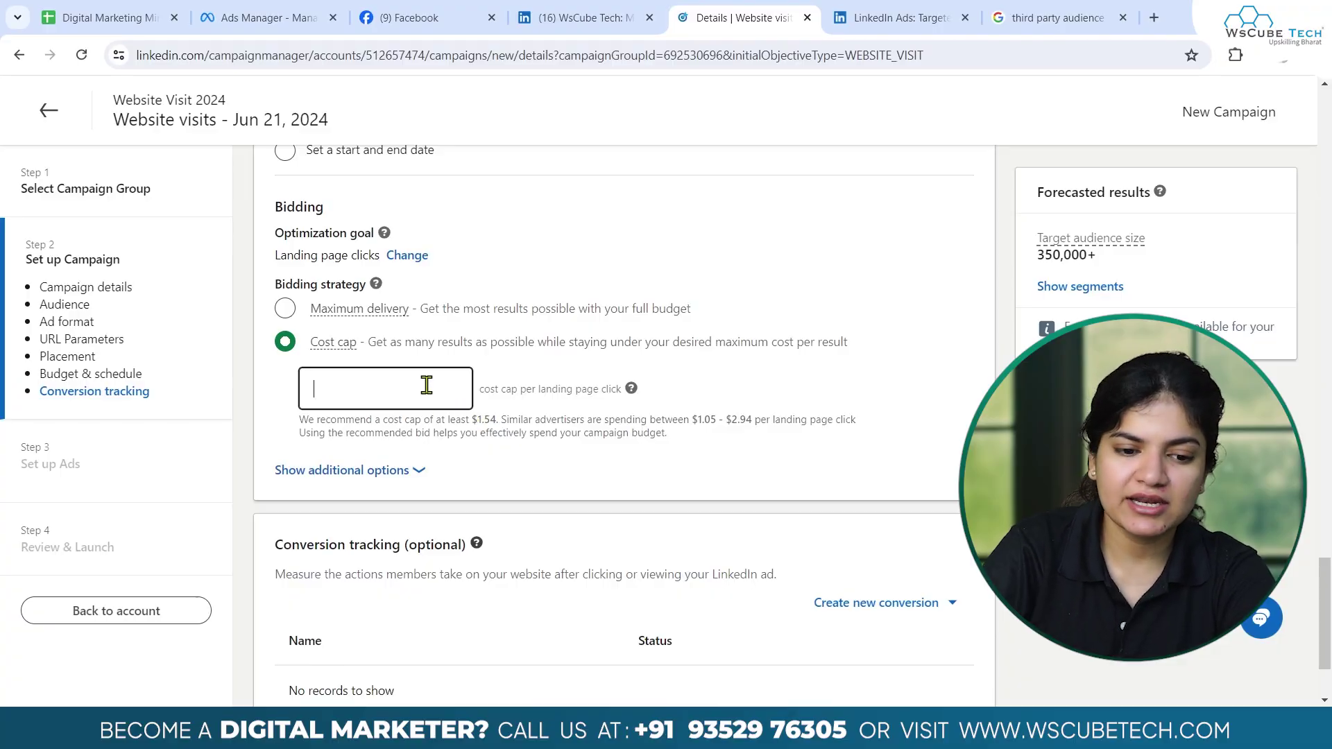
pyautogui.write('4')
pyautogui.click(791, 405)
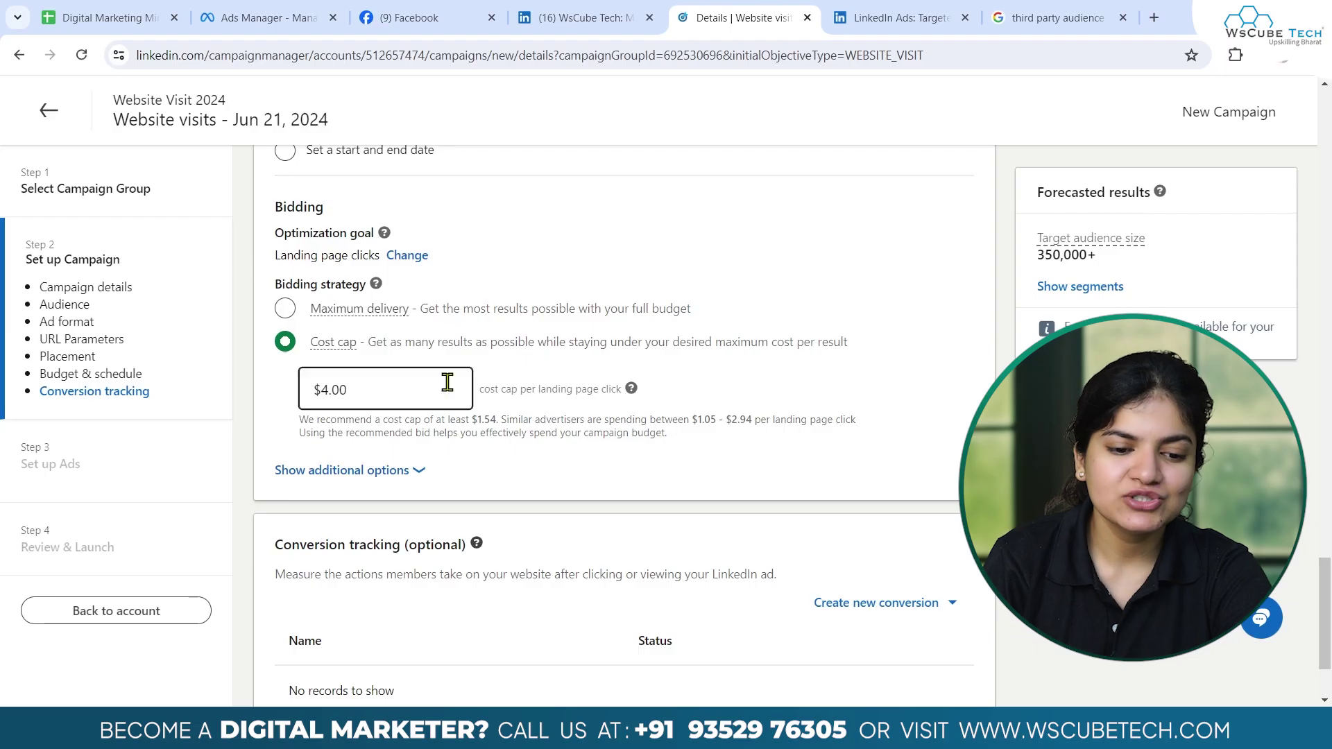
# - Save the campaign settings to proceed to the ad setup and dismiss the media library tip
pyautogui.scroll(-2, 649, 444)
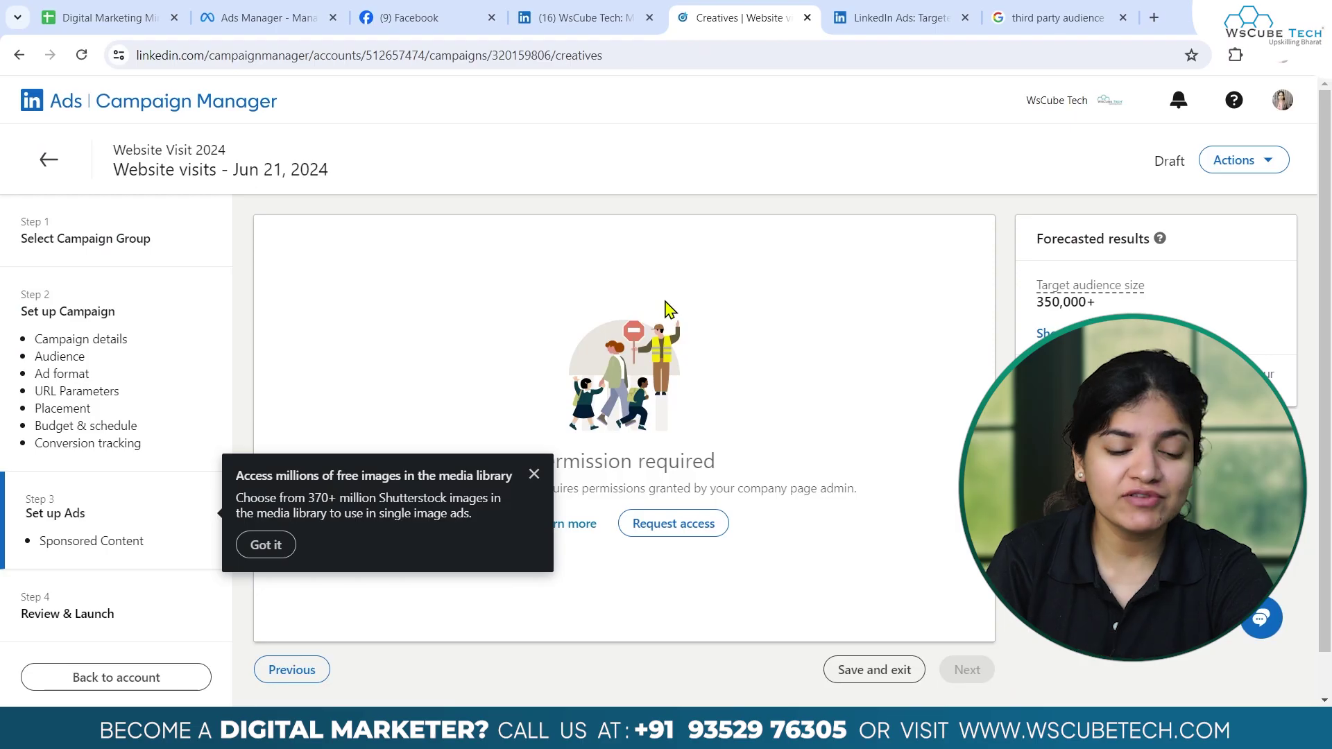
pyautogui.click(534, 473)
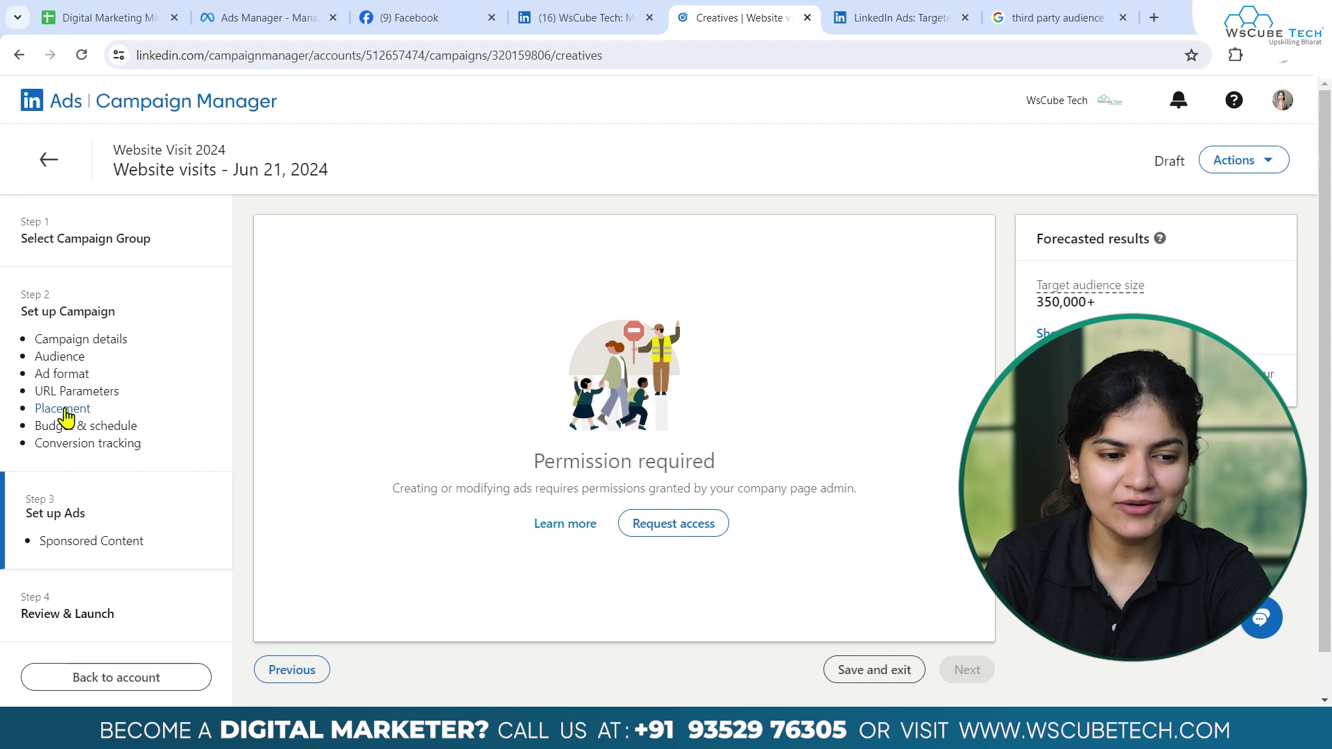
# - Return to the campaigns list, reopen the Website visits - Jun 21, 2024 draft to check its ad setup, and exit it
pyautogui.click(66, 416)
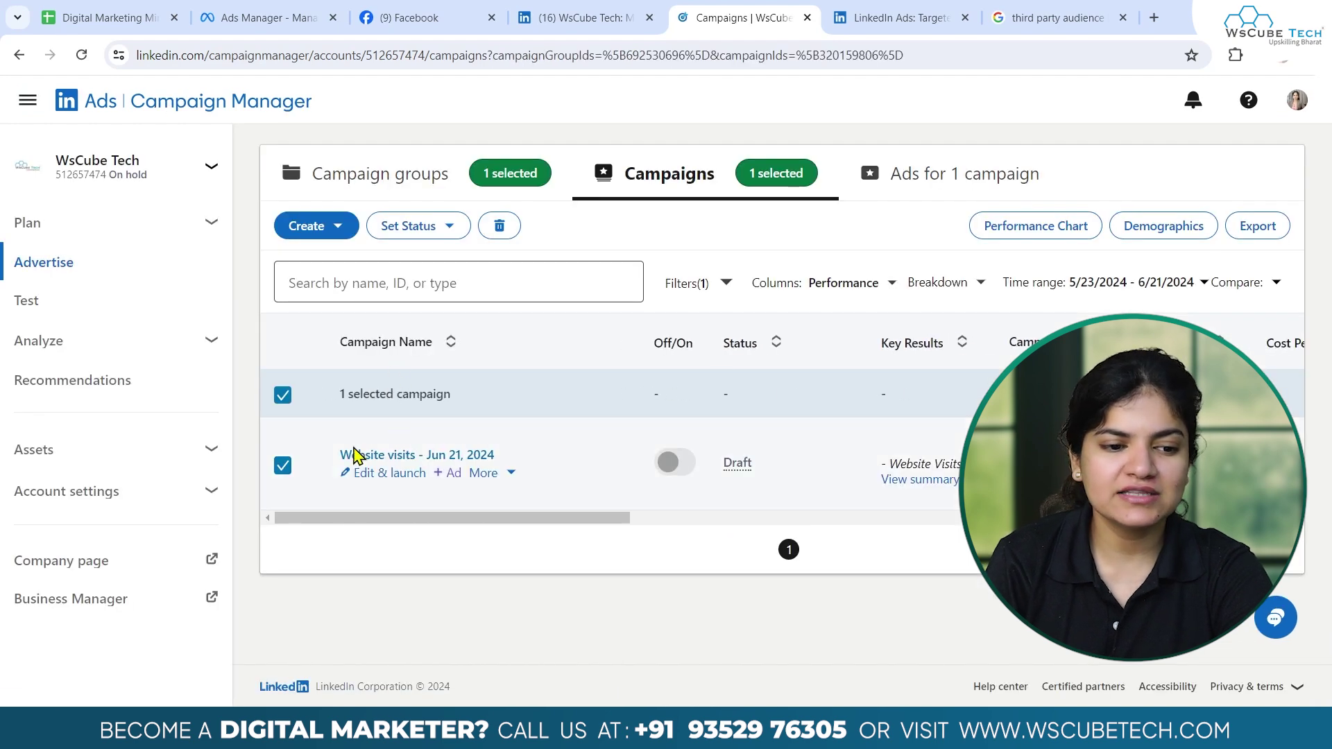
pyautogui.moveTo(511, 476)
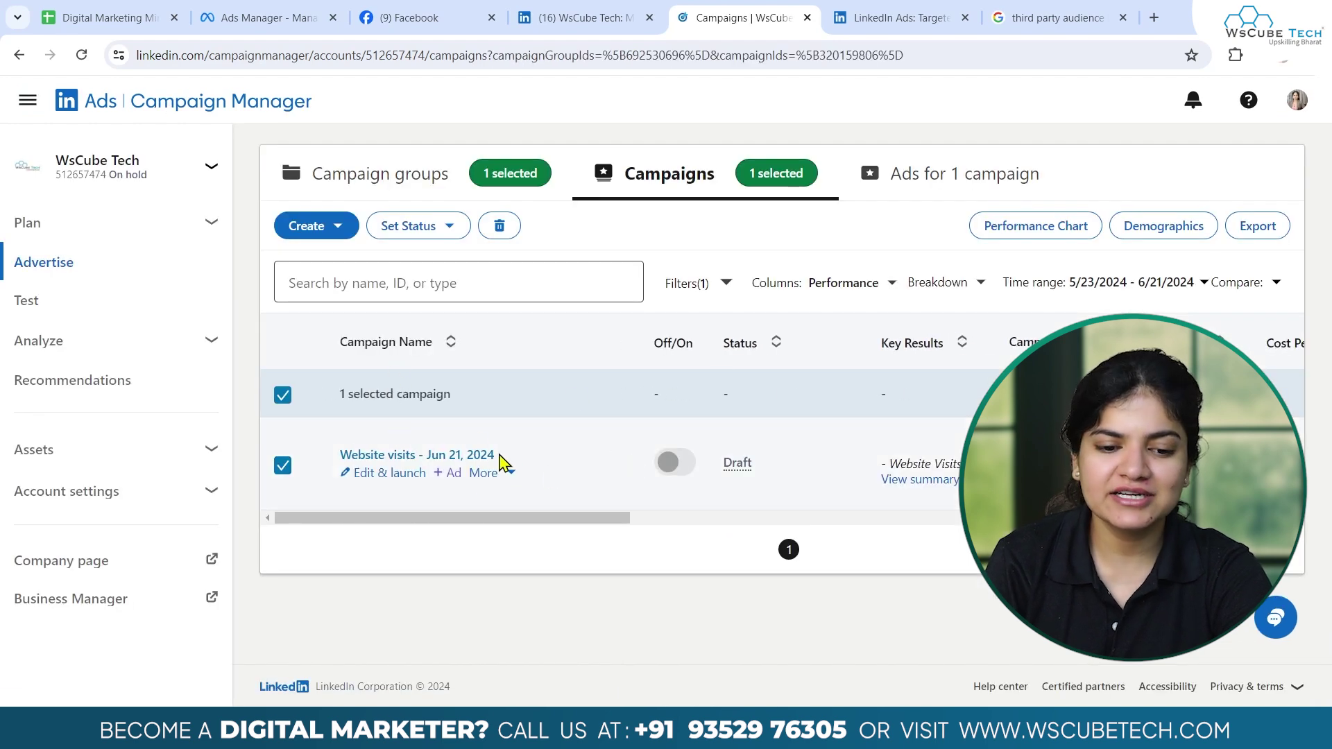
pyautogui.click(406, 474)
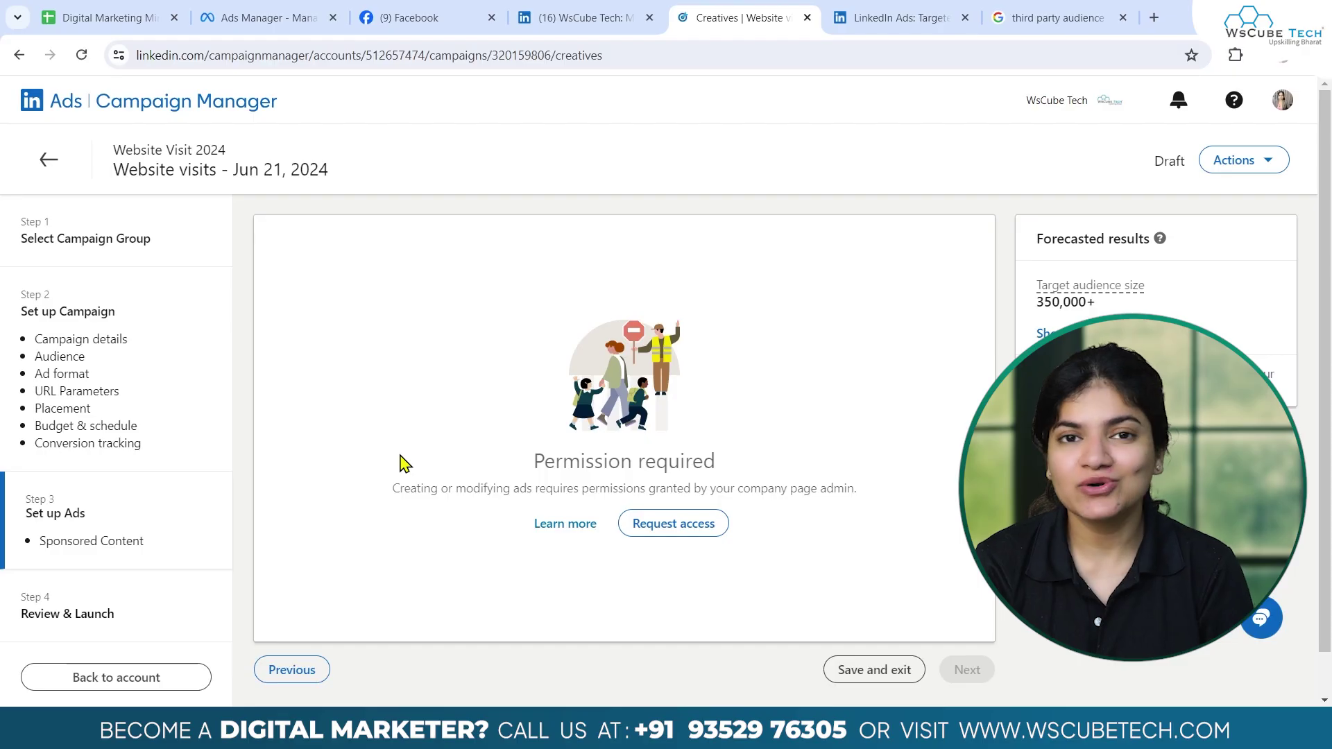
pyautogui.click(50, 155)
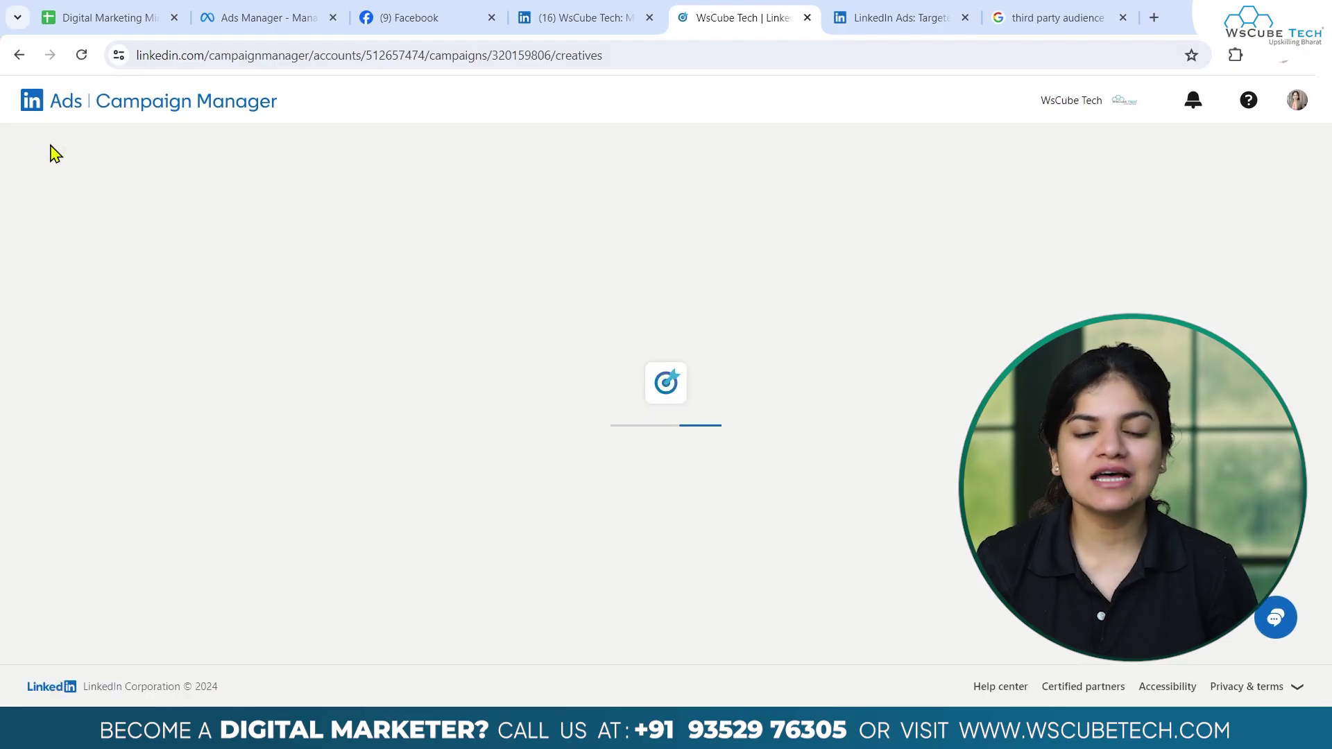